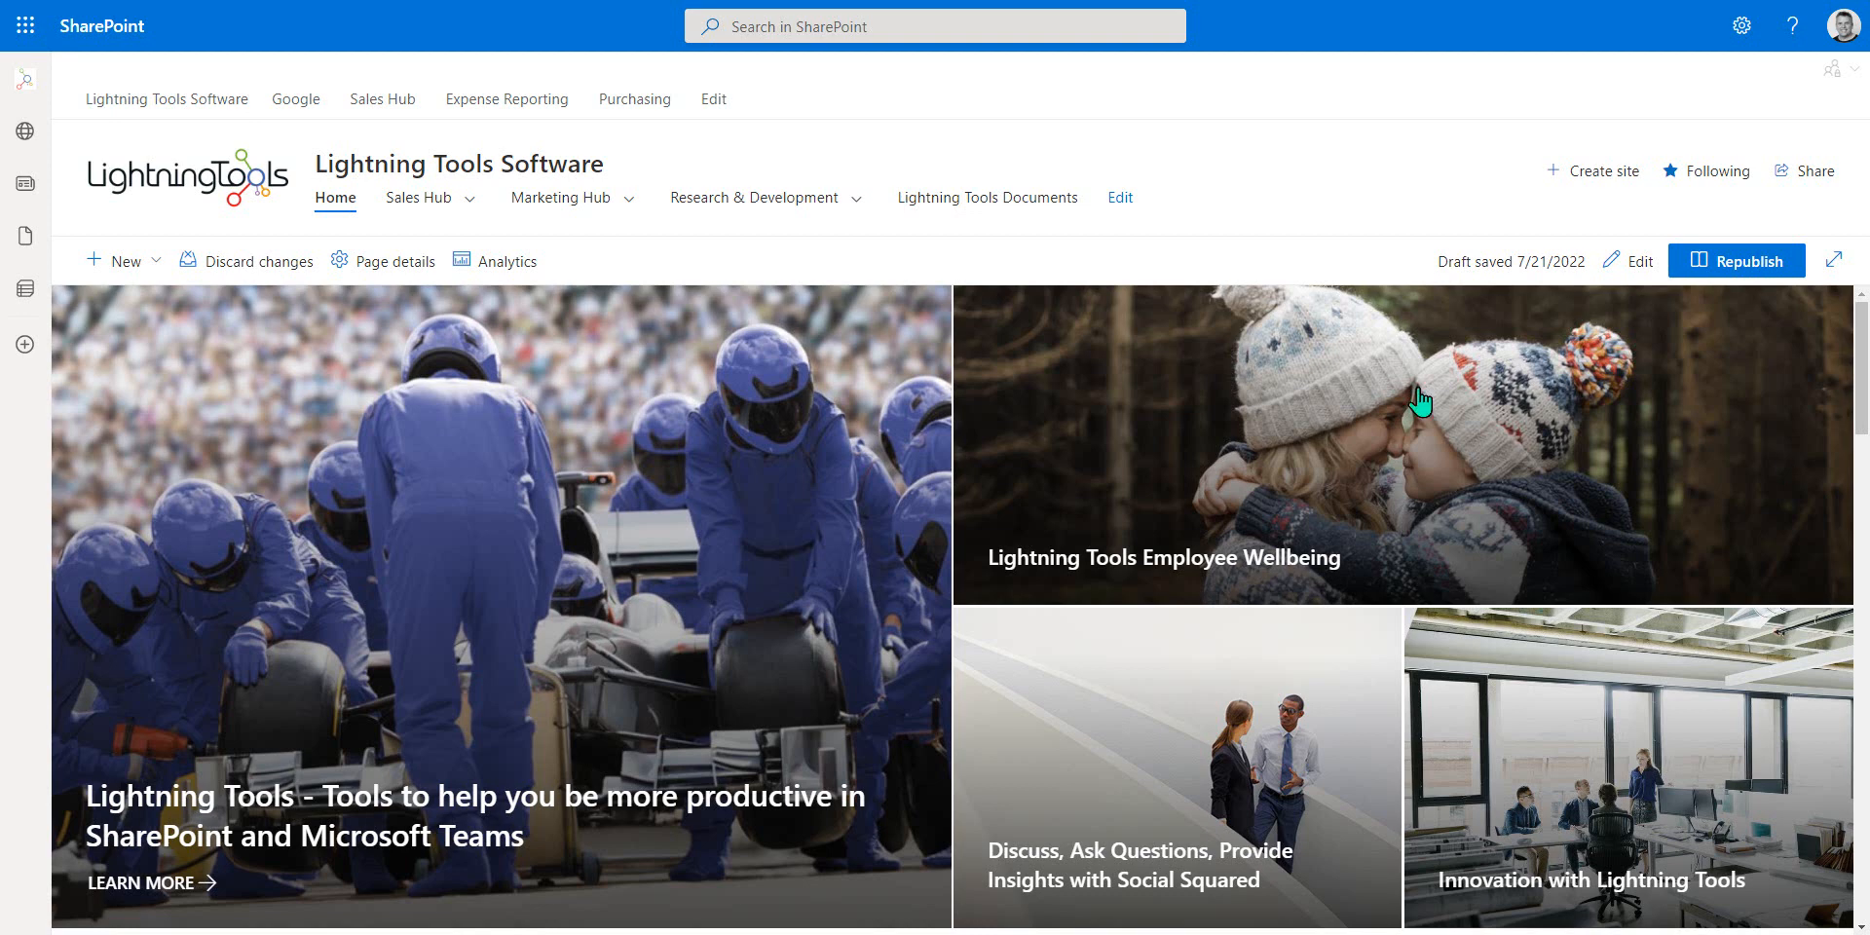
Start creating a private team site named Discussion from the SharePoint start page and proceed to adding members
{"action": "left_click", "coordinate": [89, 39]}
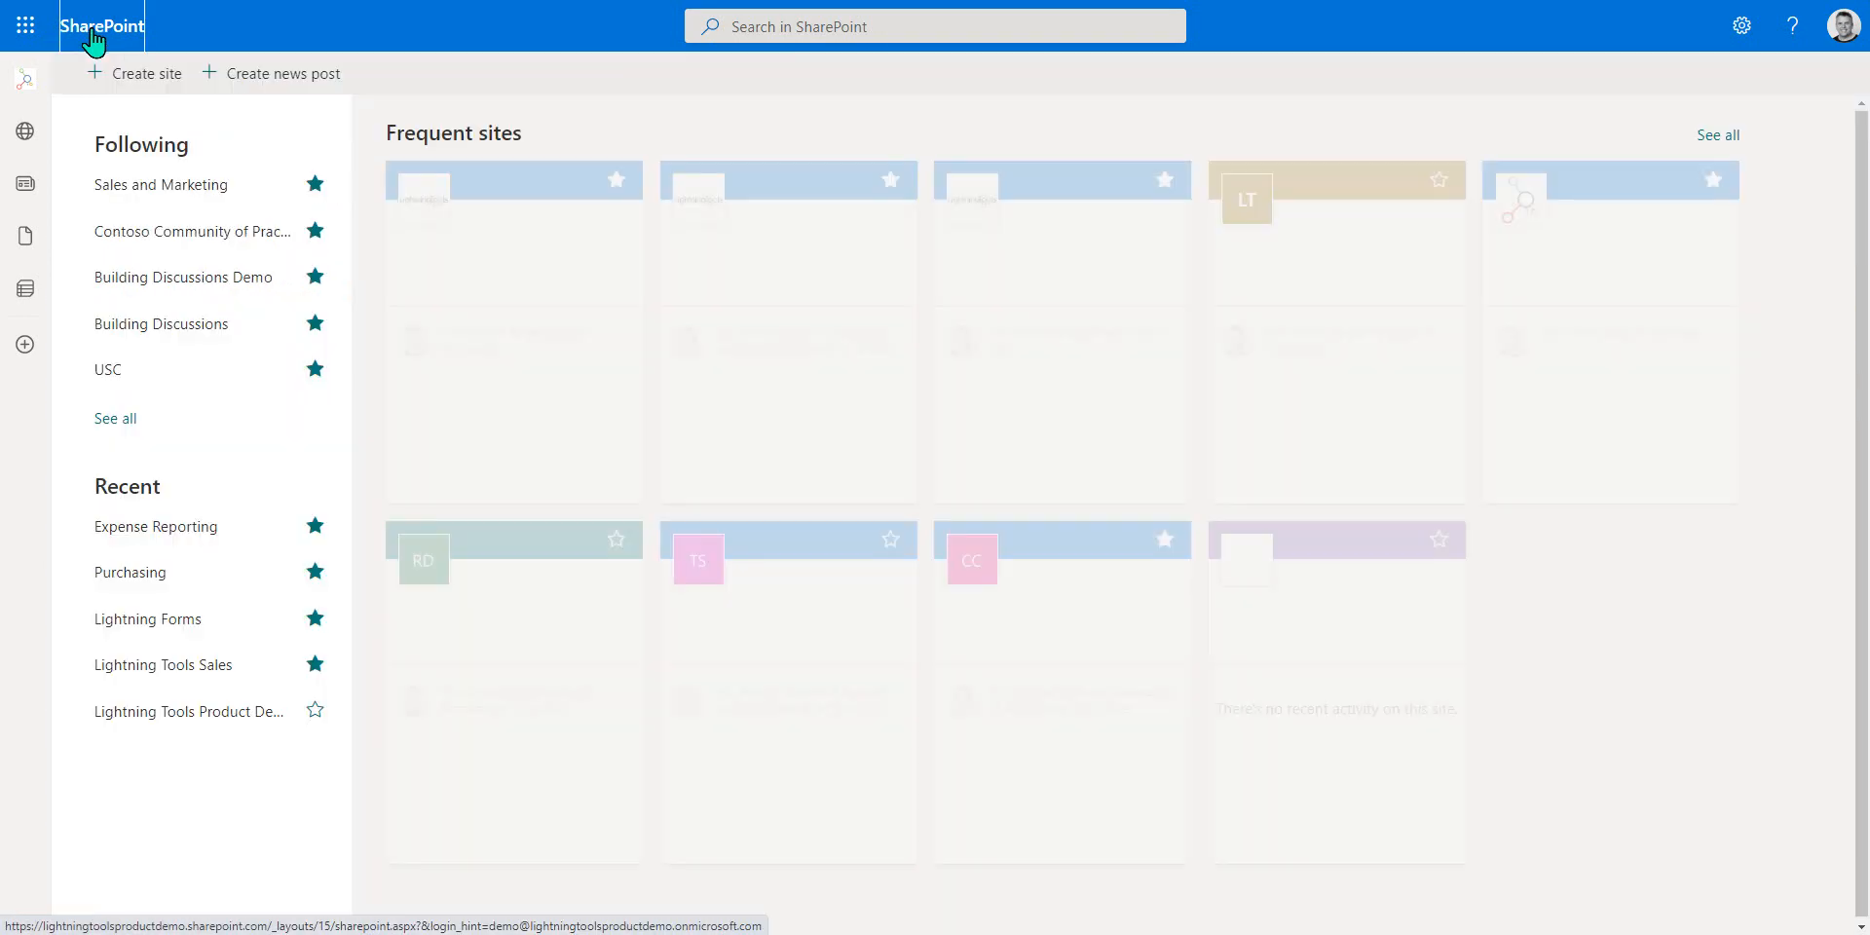
{"action": "left_click", "coordinate": [146, 73]}
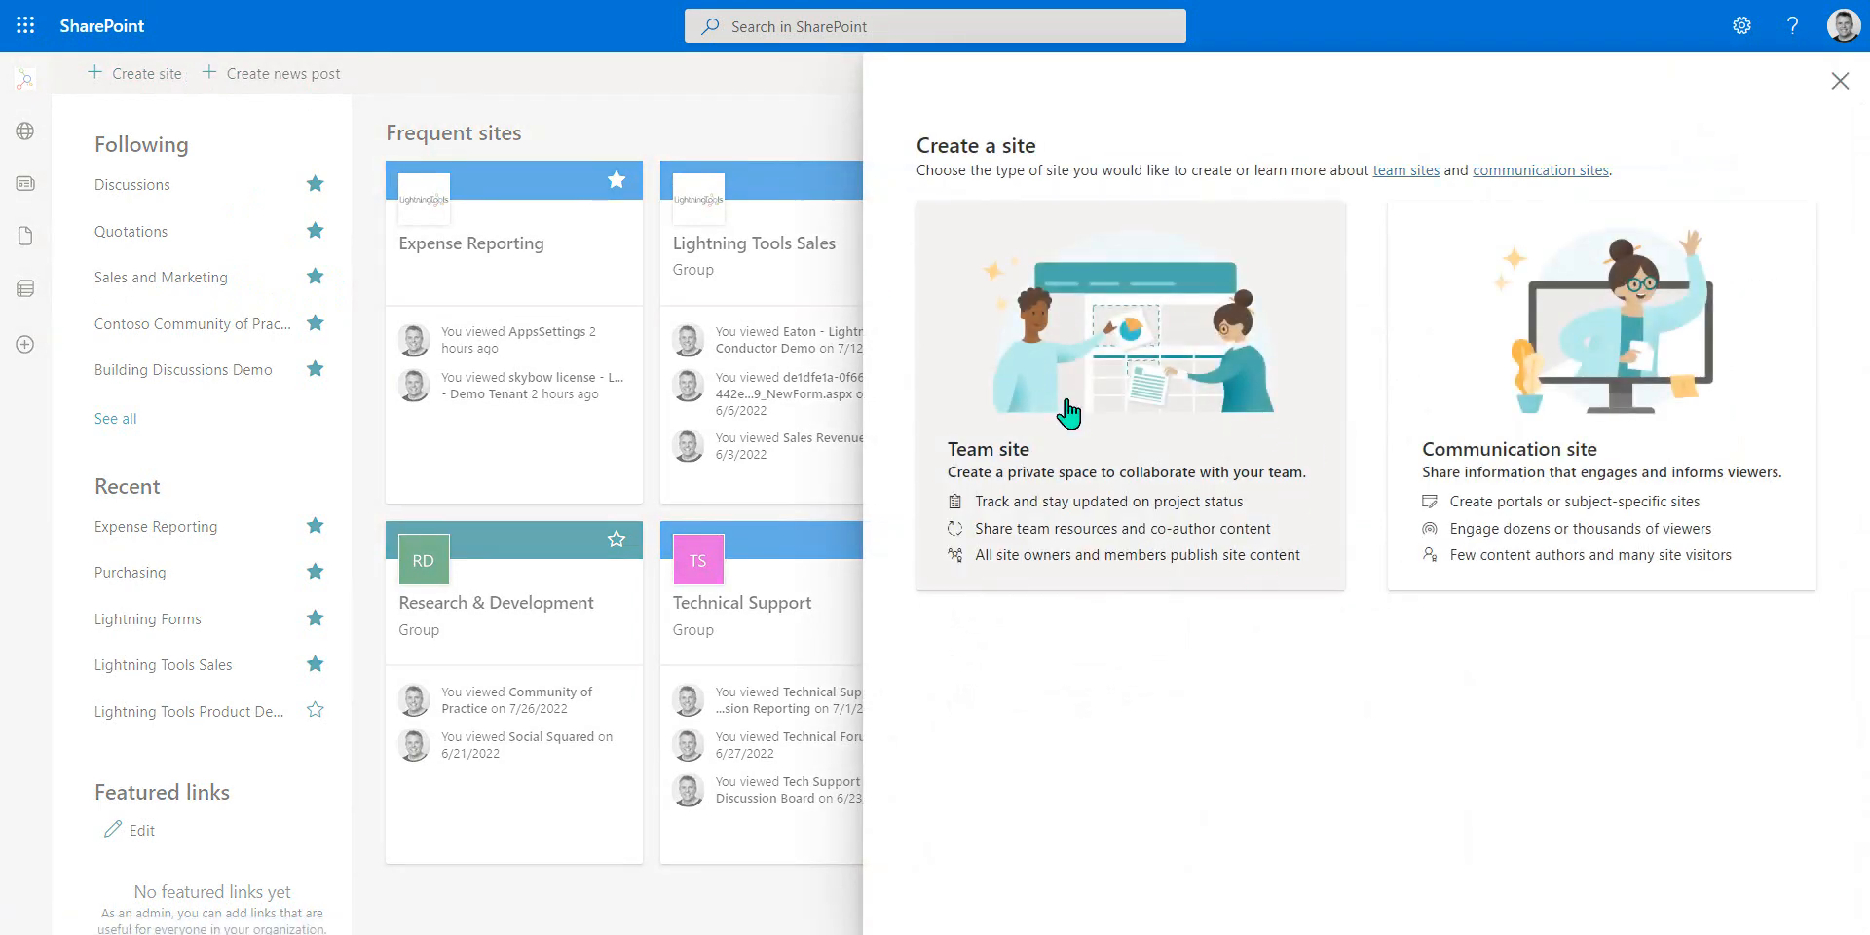
{"action": "left_click", "coordinate": [1128, 368]}
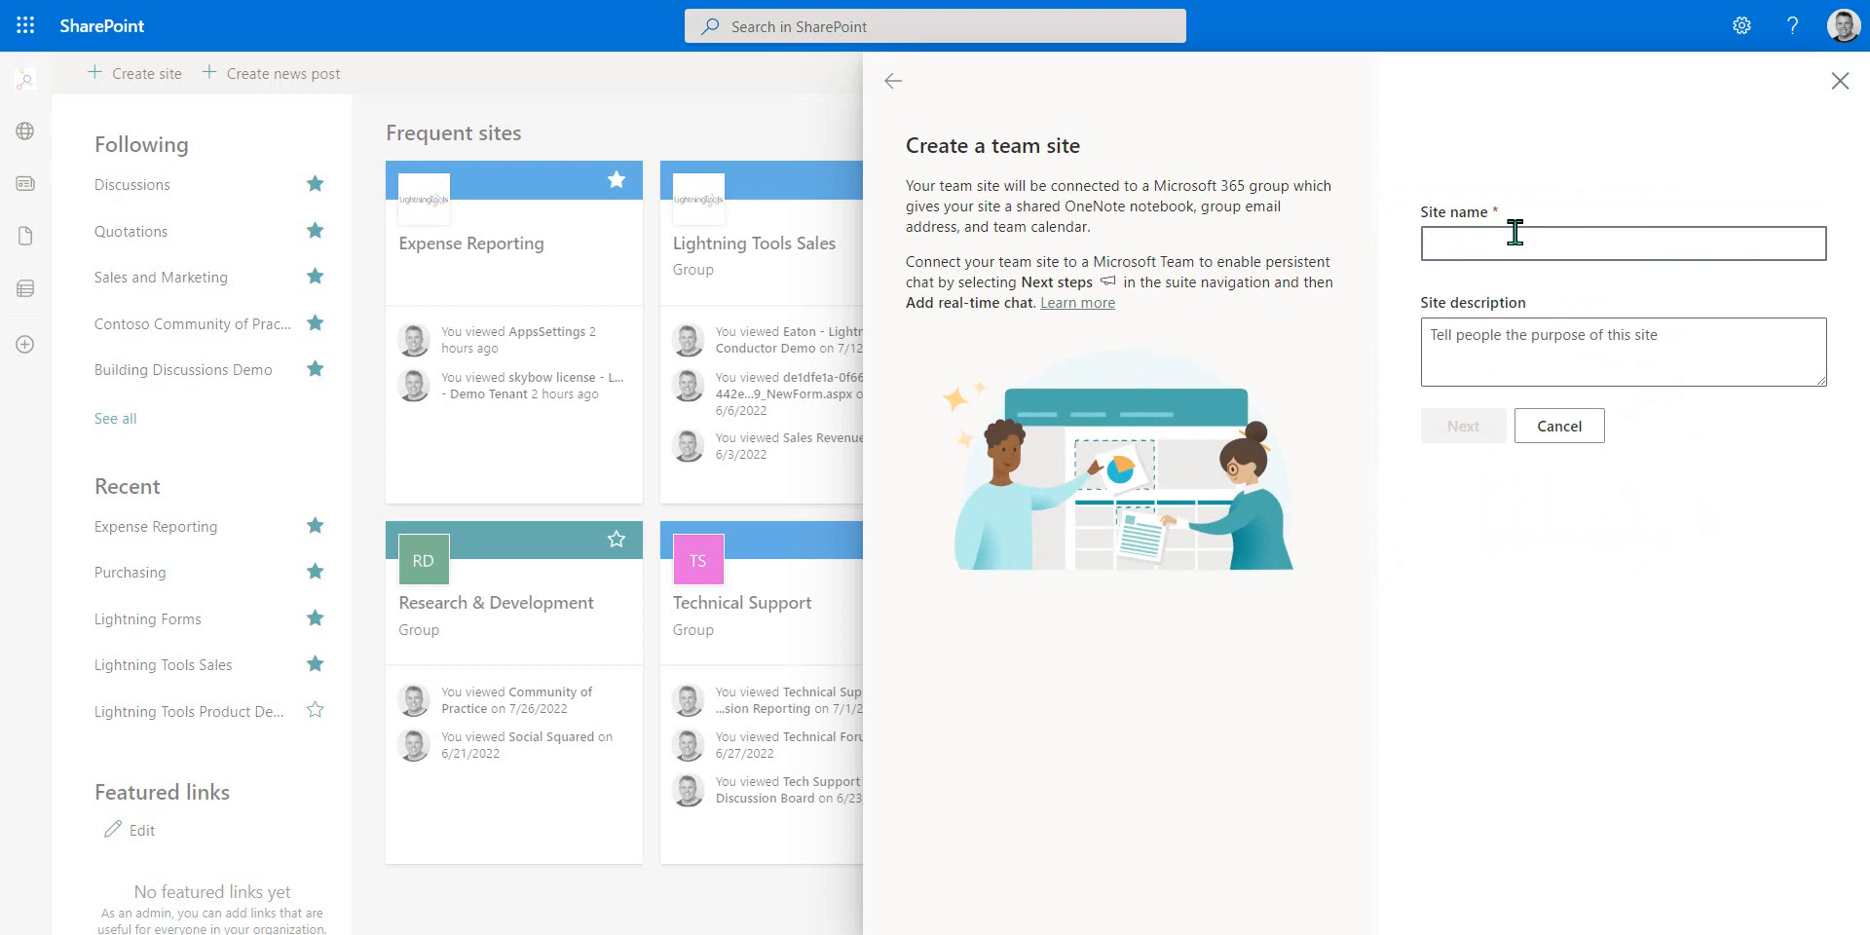
{"action": "type", "text": "Discussion"}
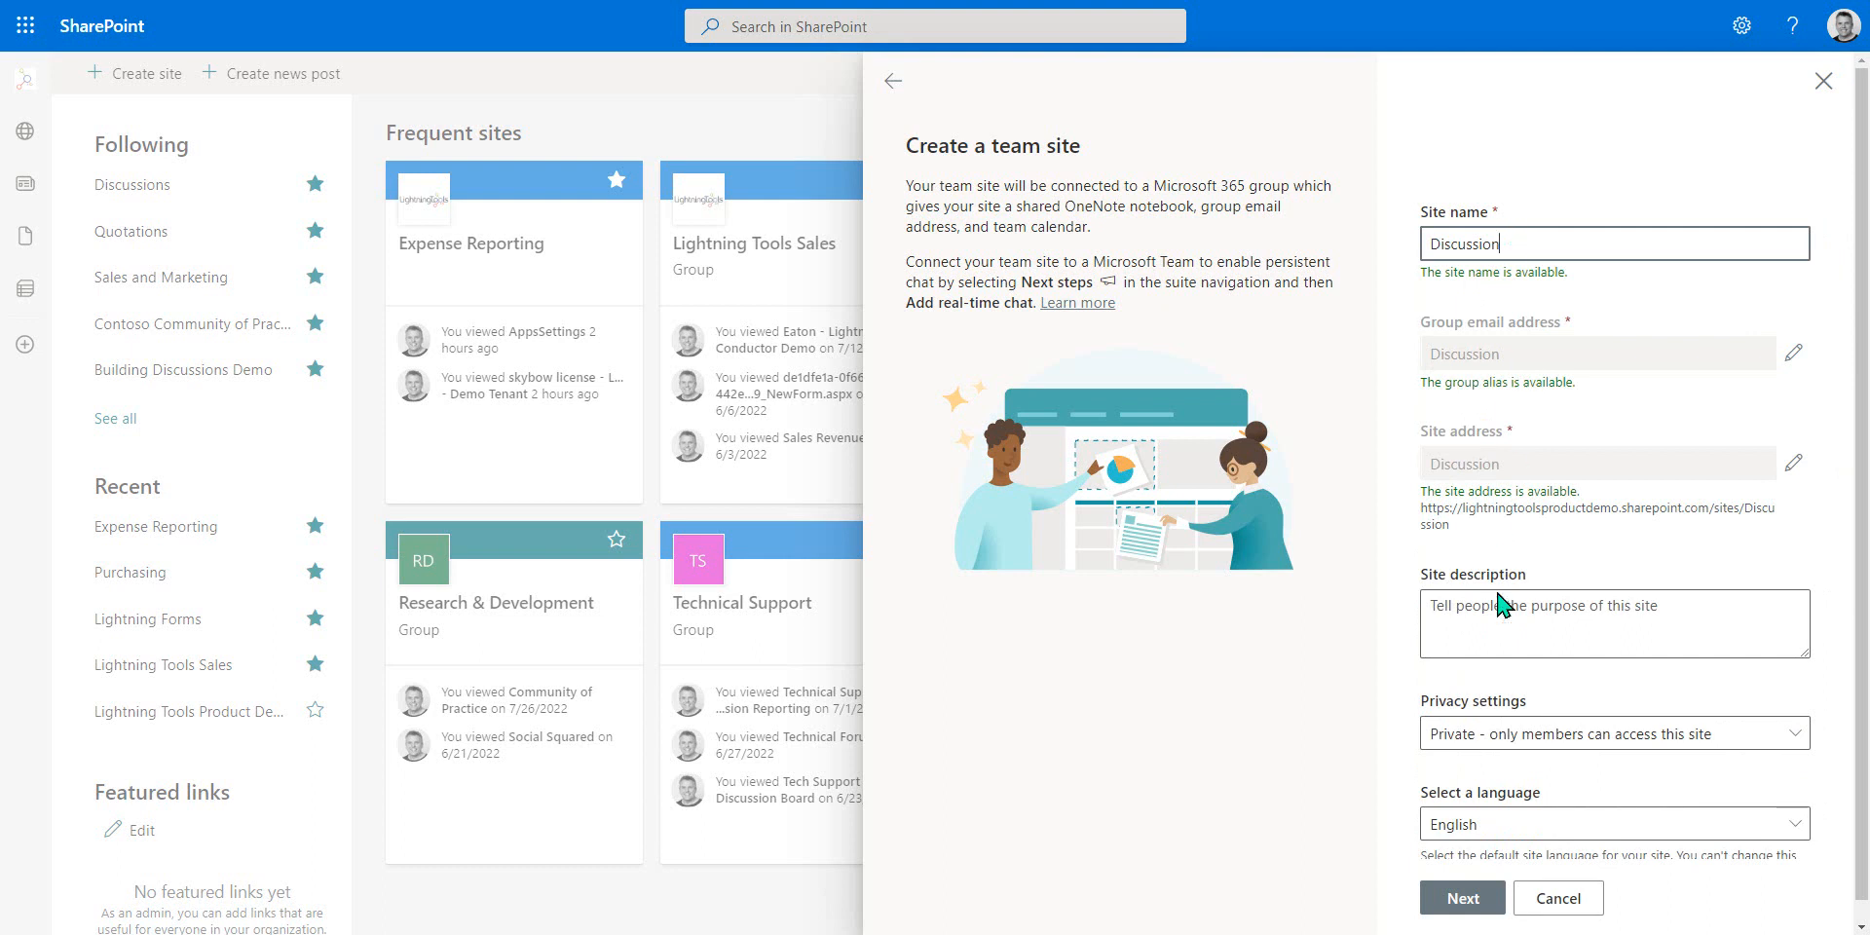
{"action": "left_click", "coordinate": [1455, 897]}
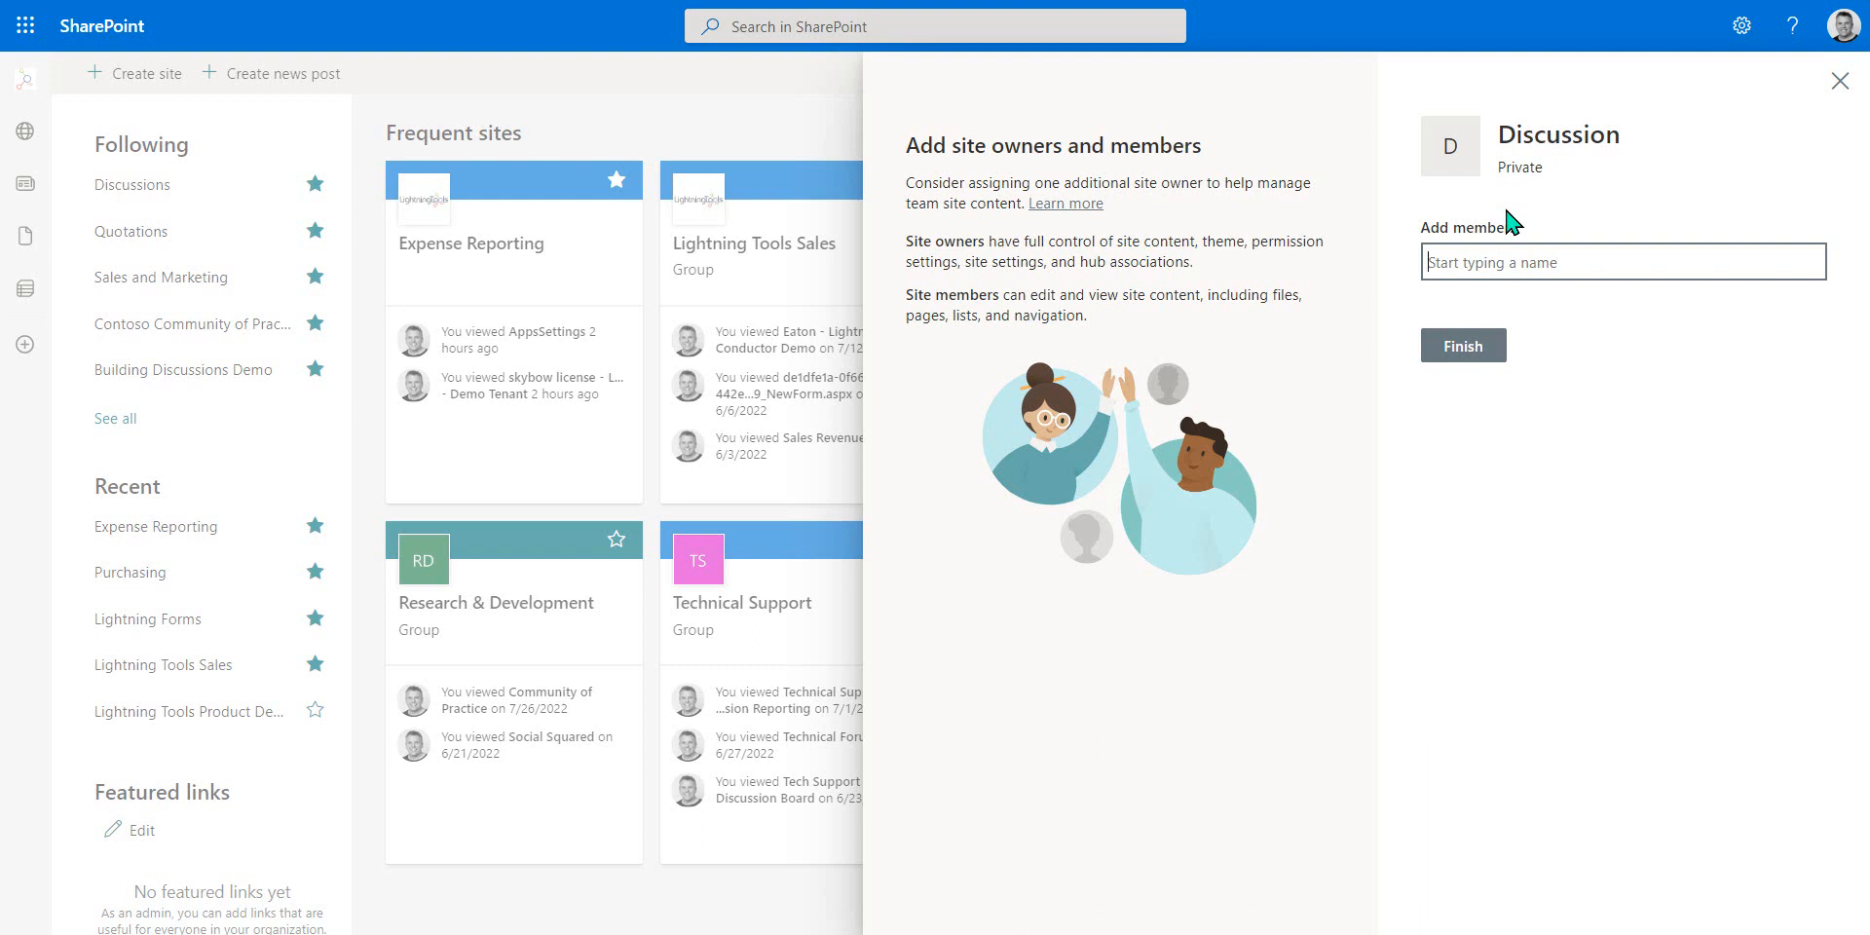
Add Demo User5 and Demo User6 as members, finish creating the site, and dismiss the site design prompt
{"action": "type", "text": "demo use"}
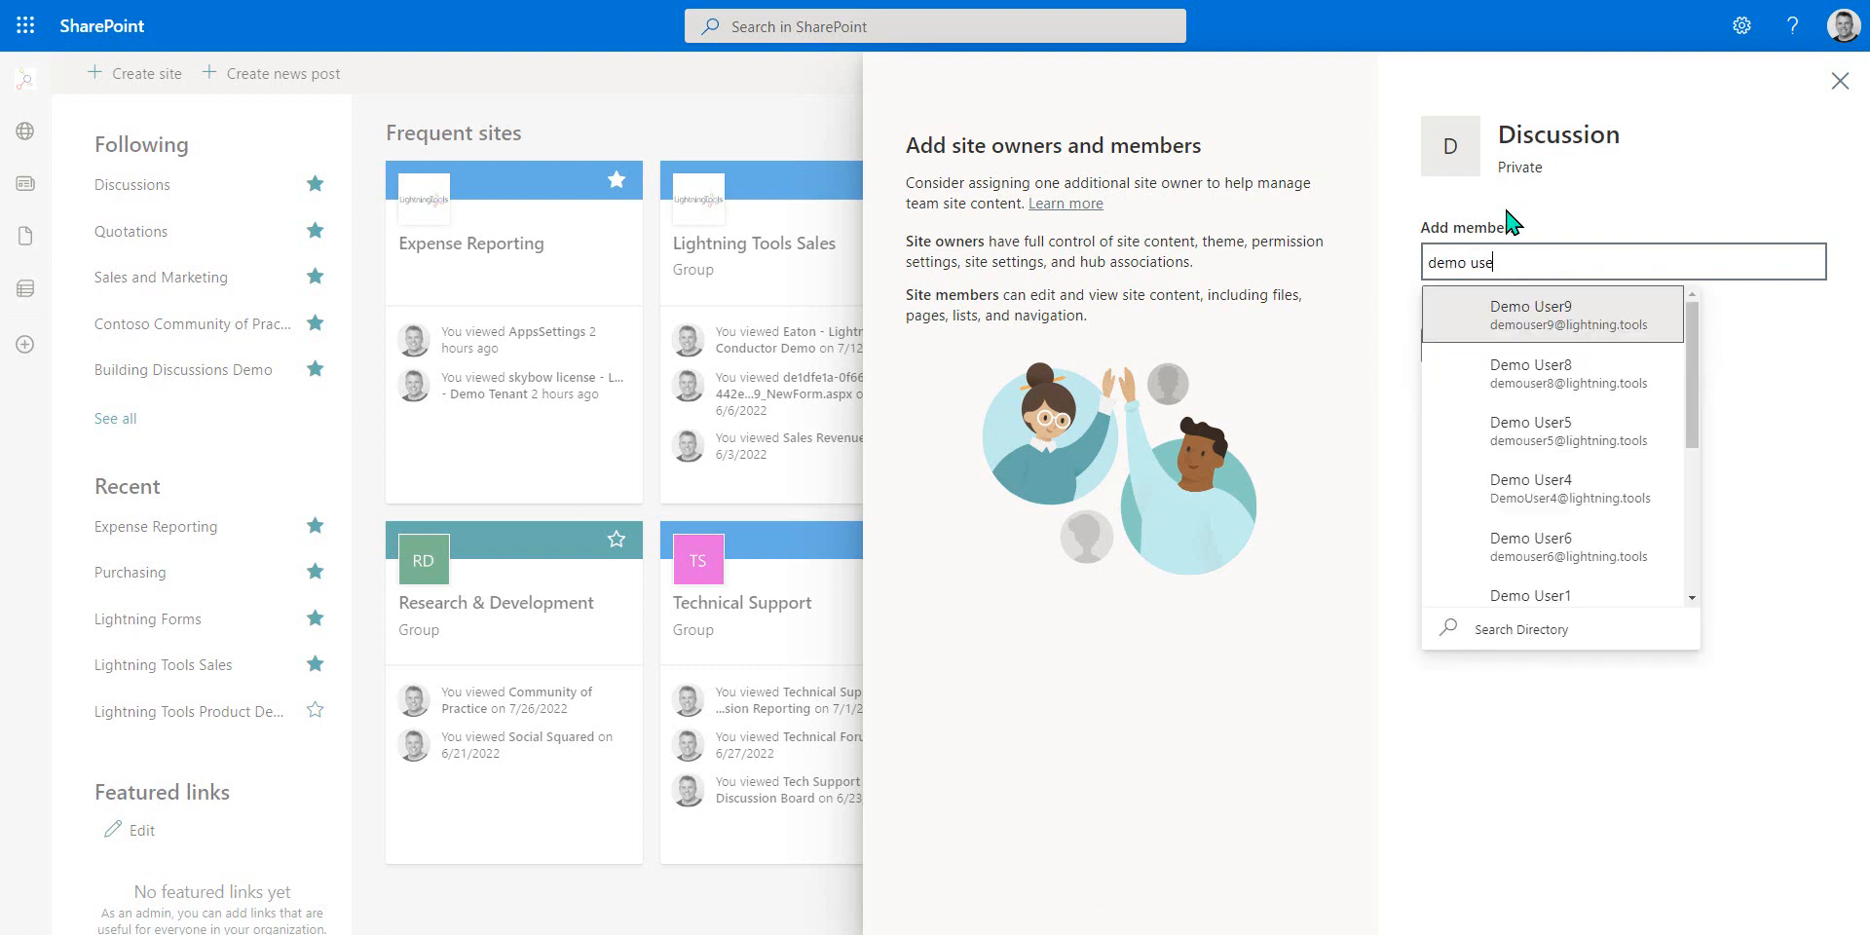
{"action": "type", "text": "r5"}
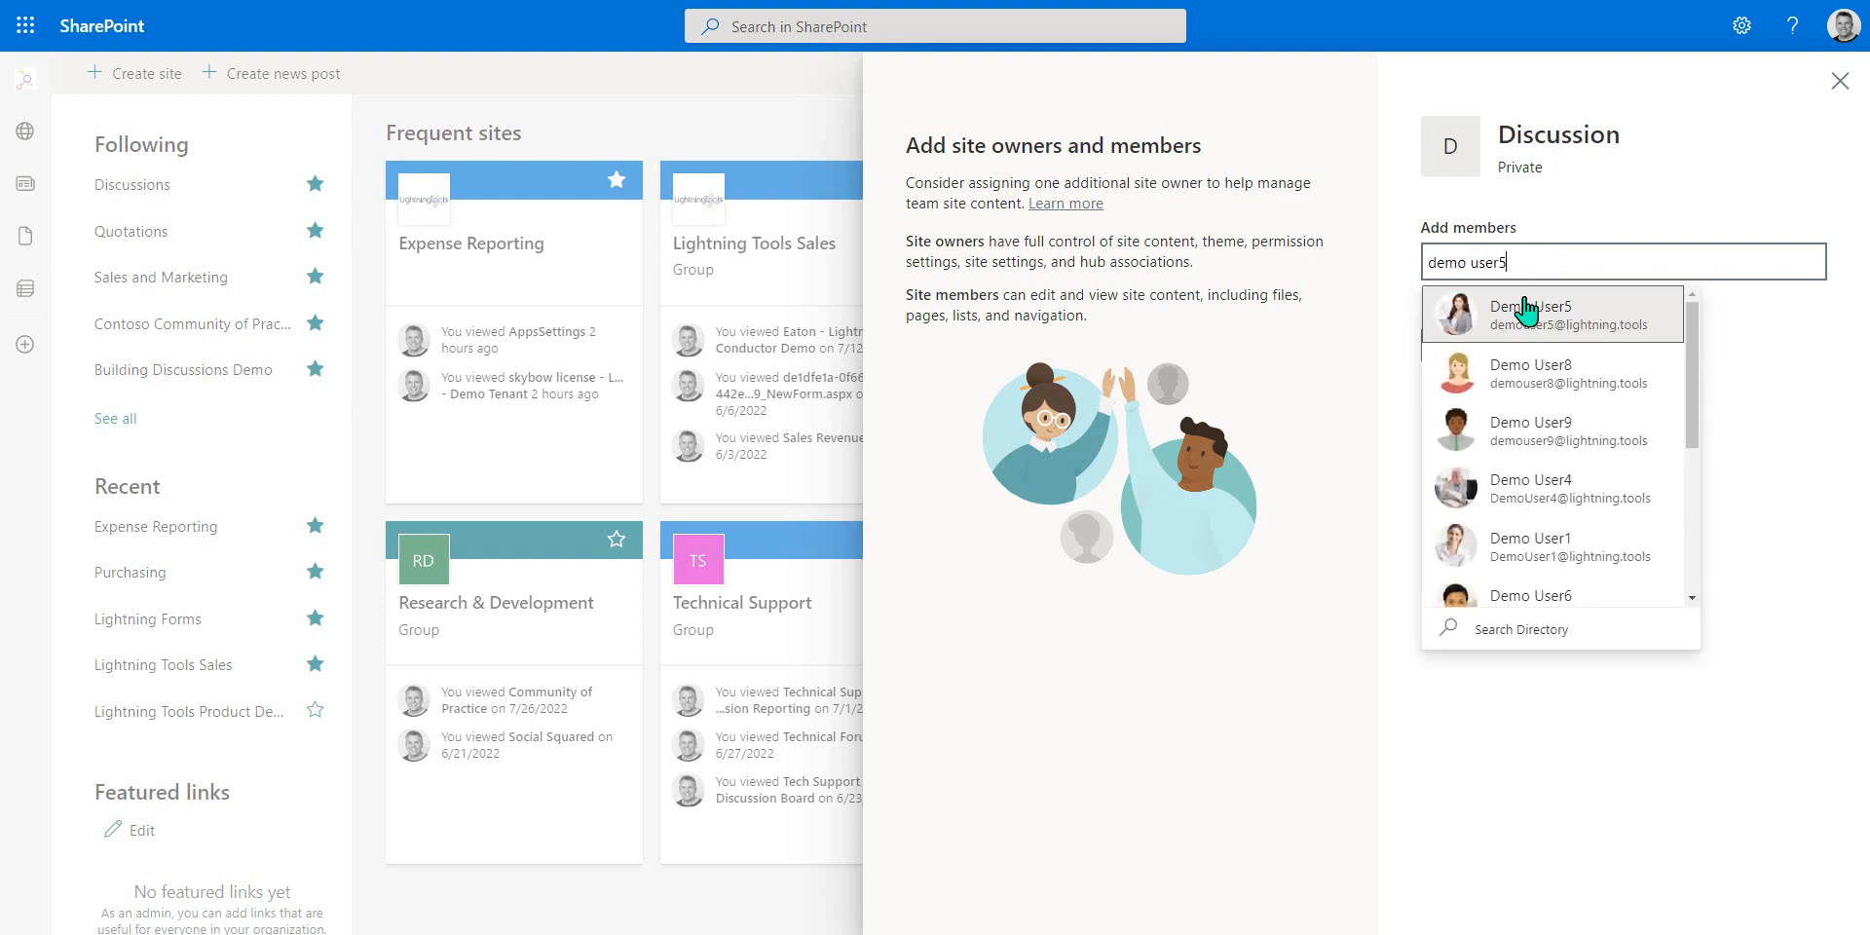
{"action": "left_click", "coordinate": [1525, 322]}
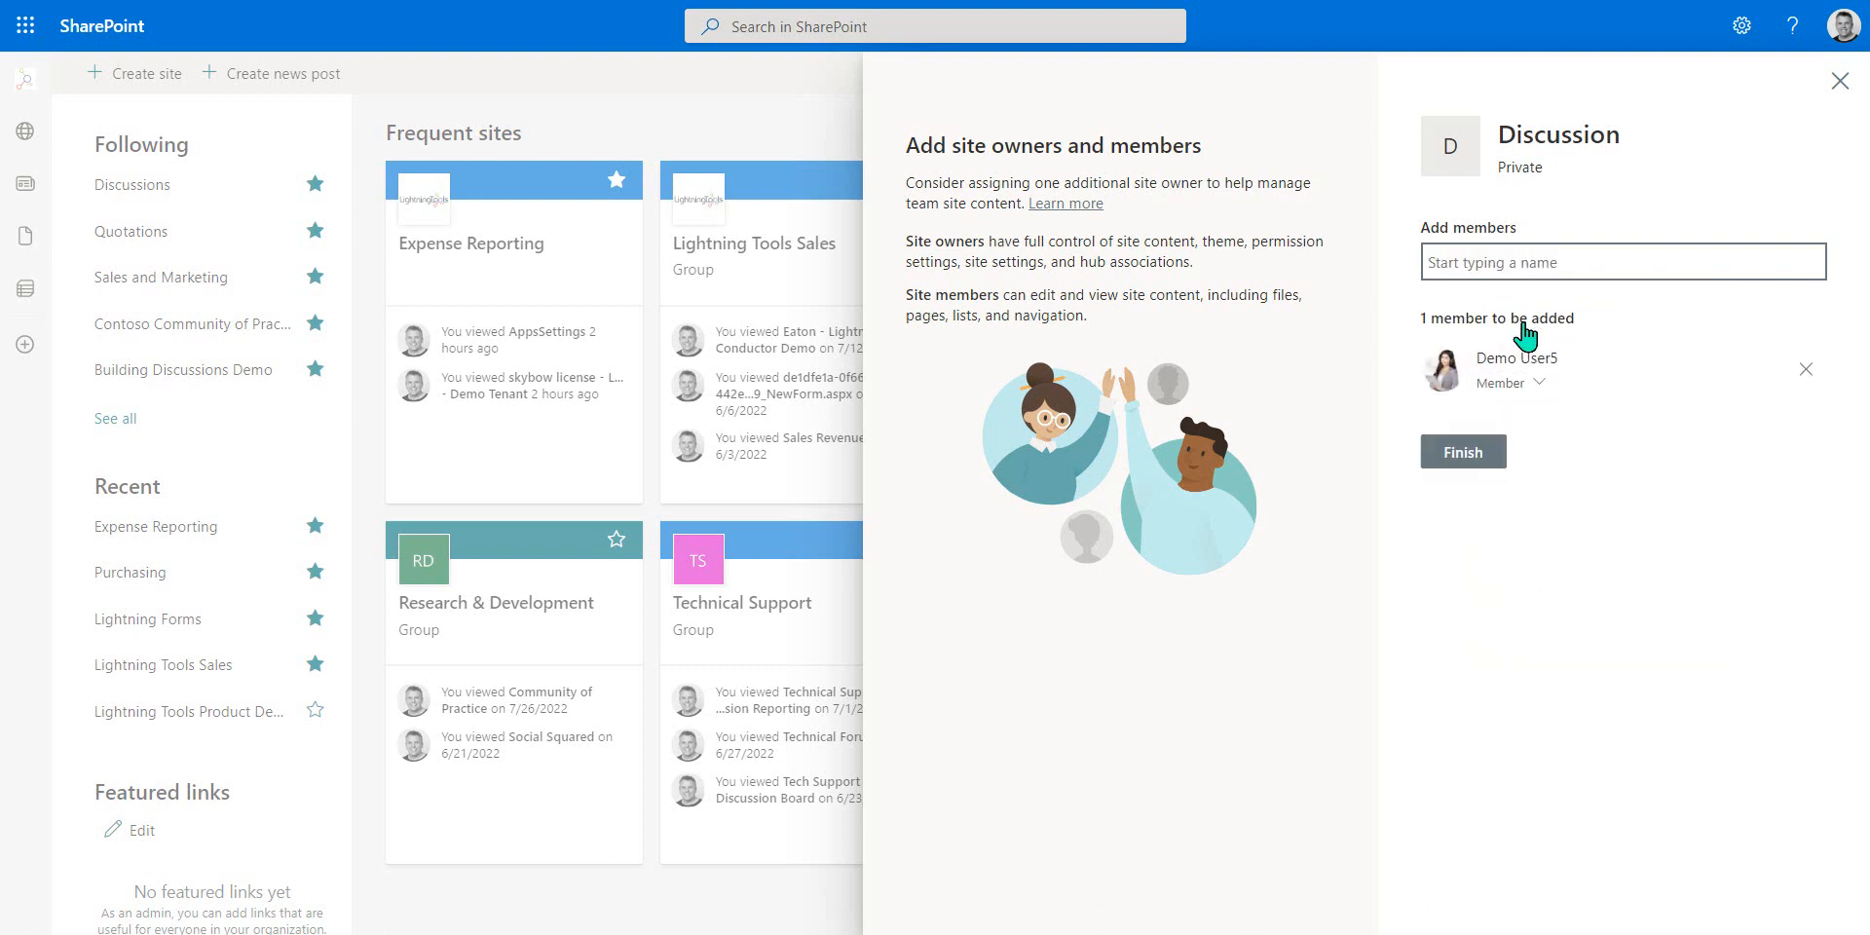
{"action": "type", "text": "demo user6"}
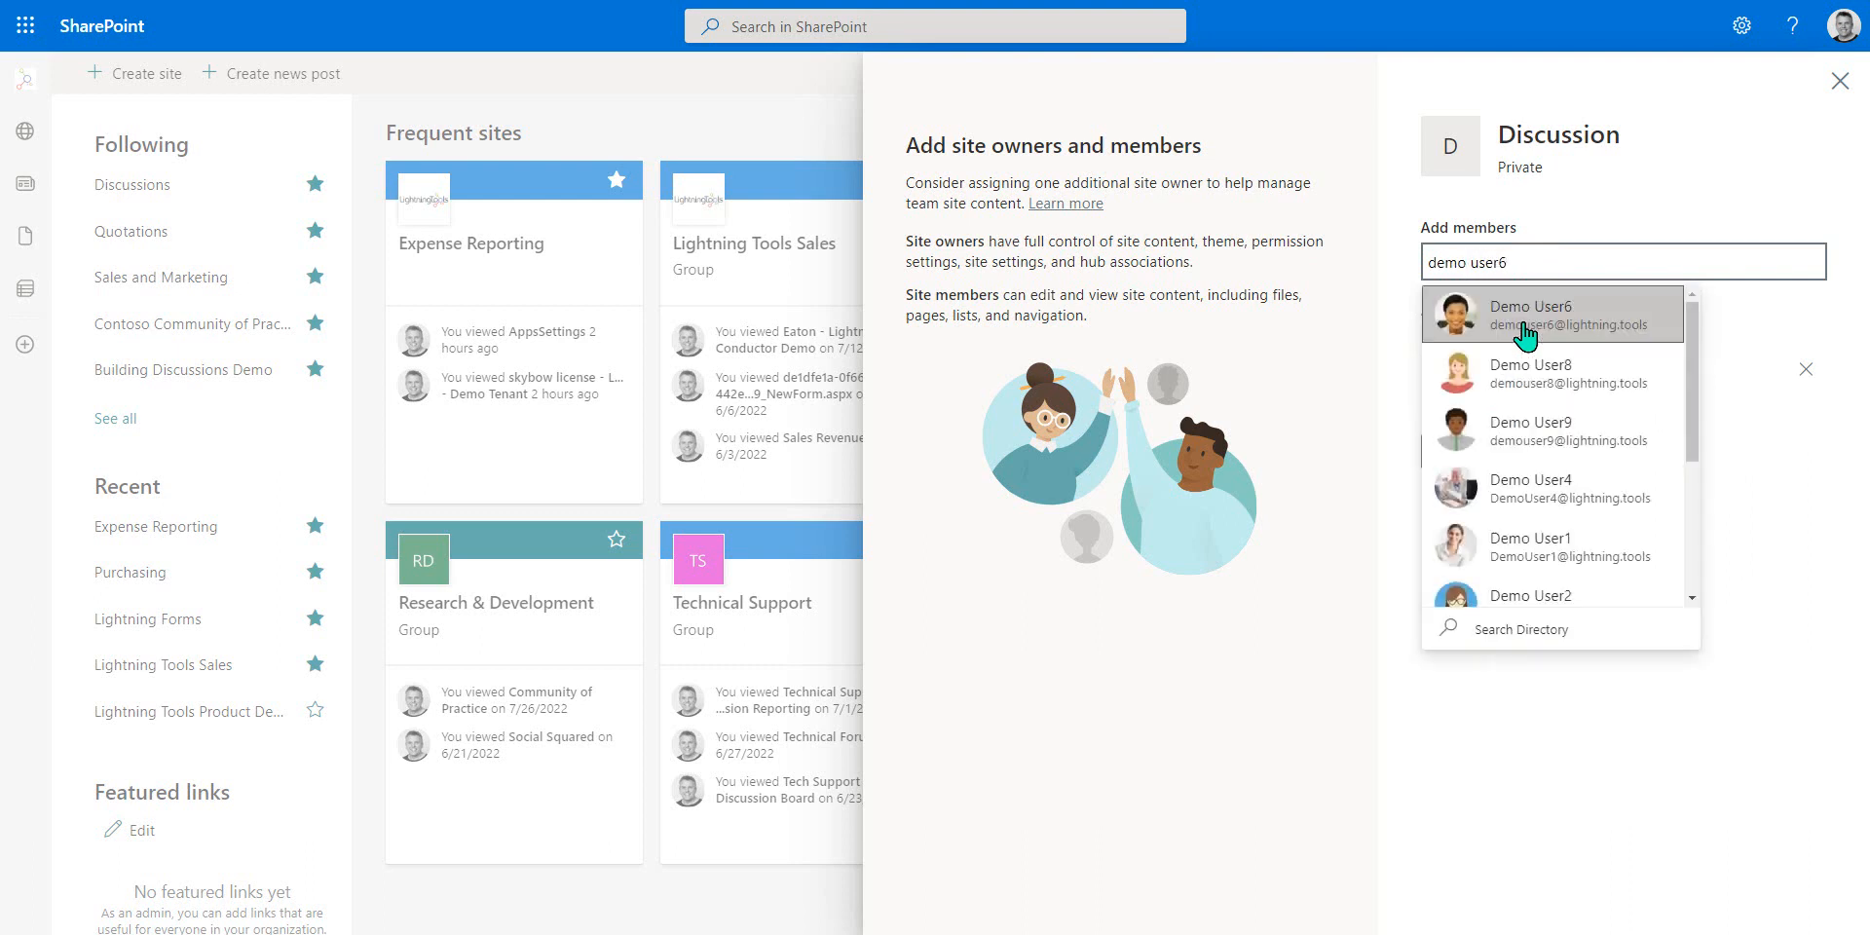
{"action": "left_click", "coordinate": [1605, 342]}
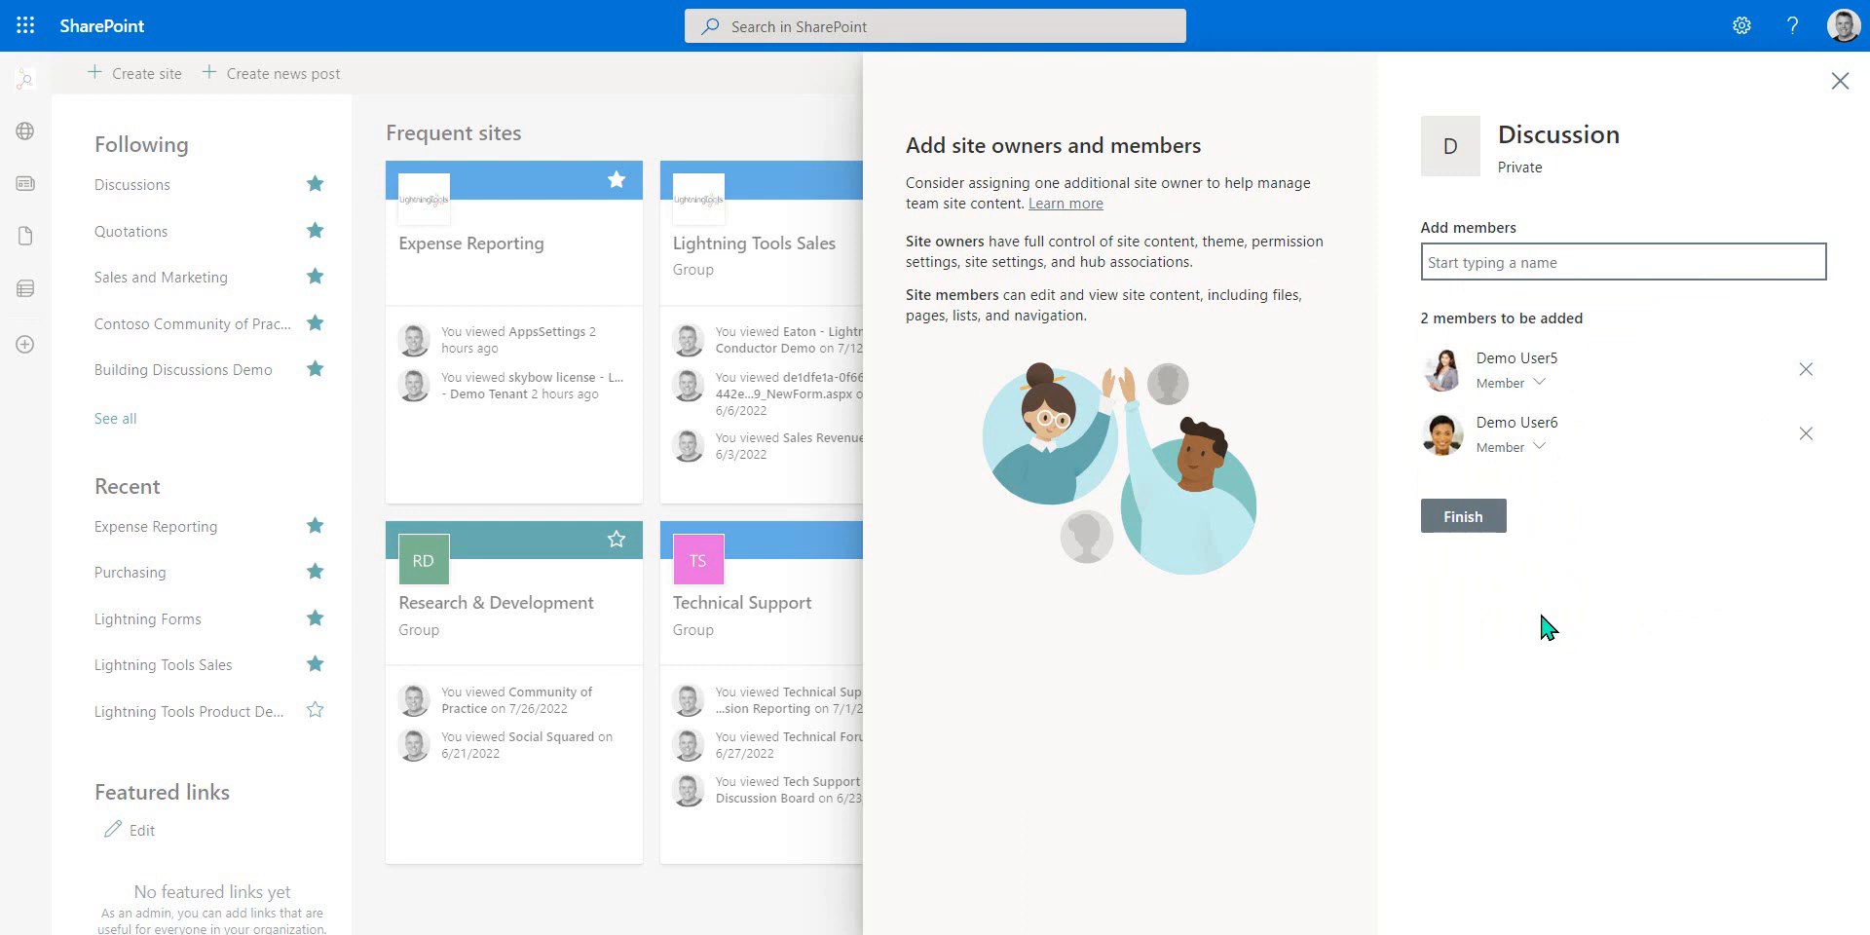
{"action": "left_click", "coordinate": [1468, 519]}
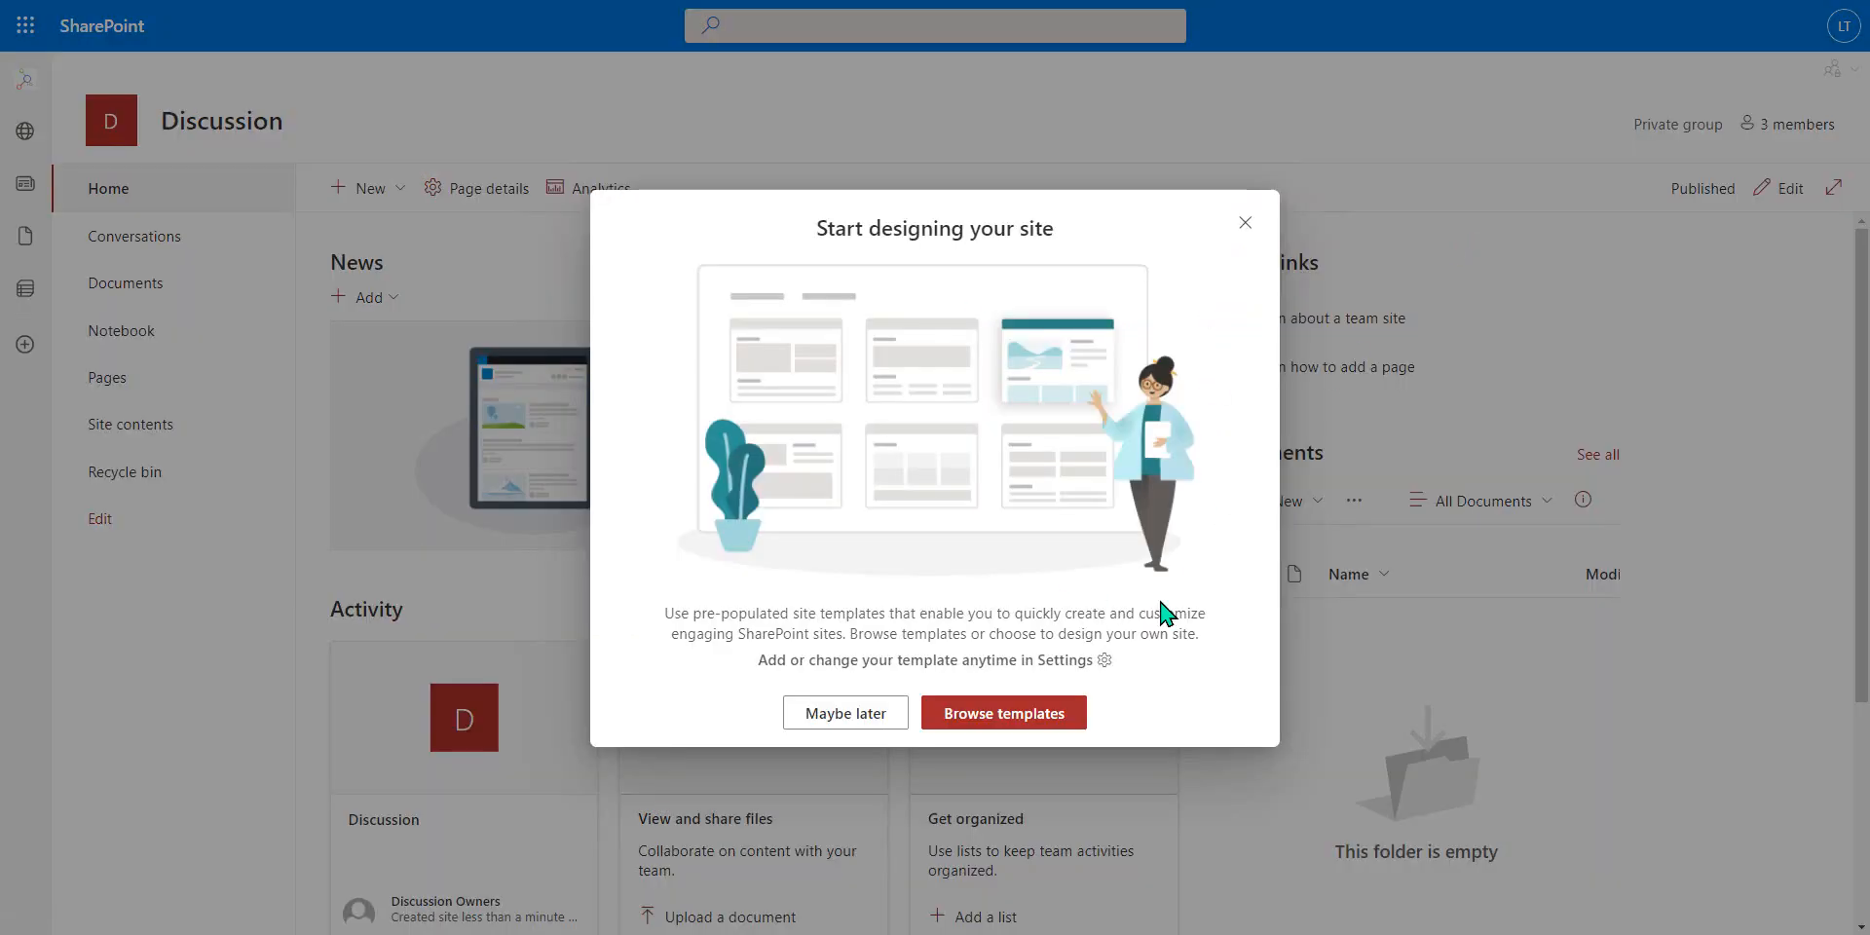
{"action": "left_click", "coordinate": [1244, 222]}
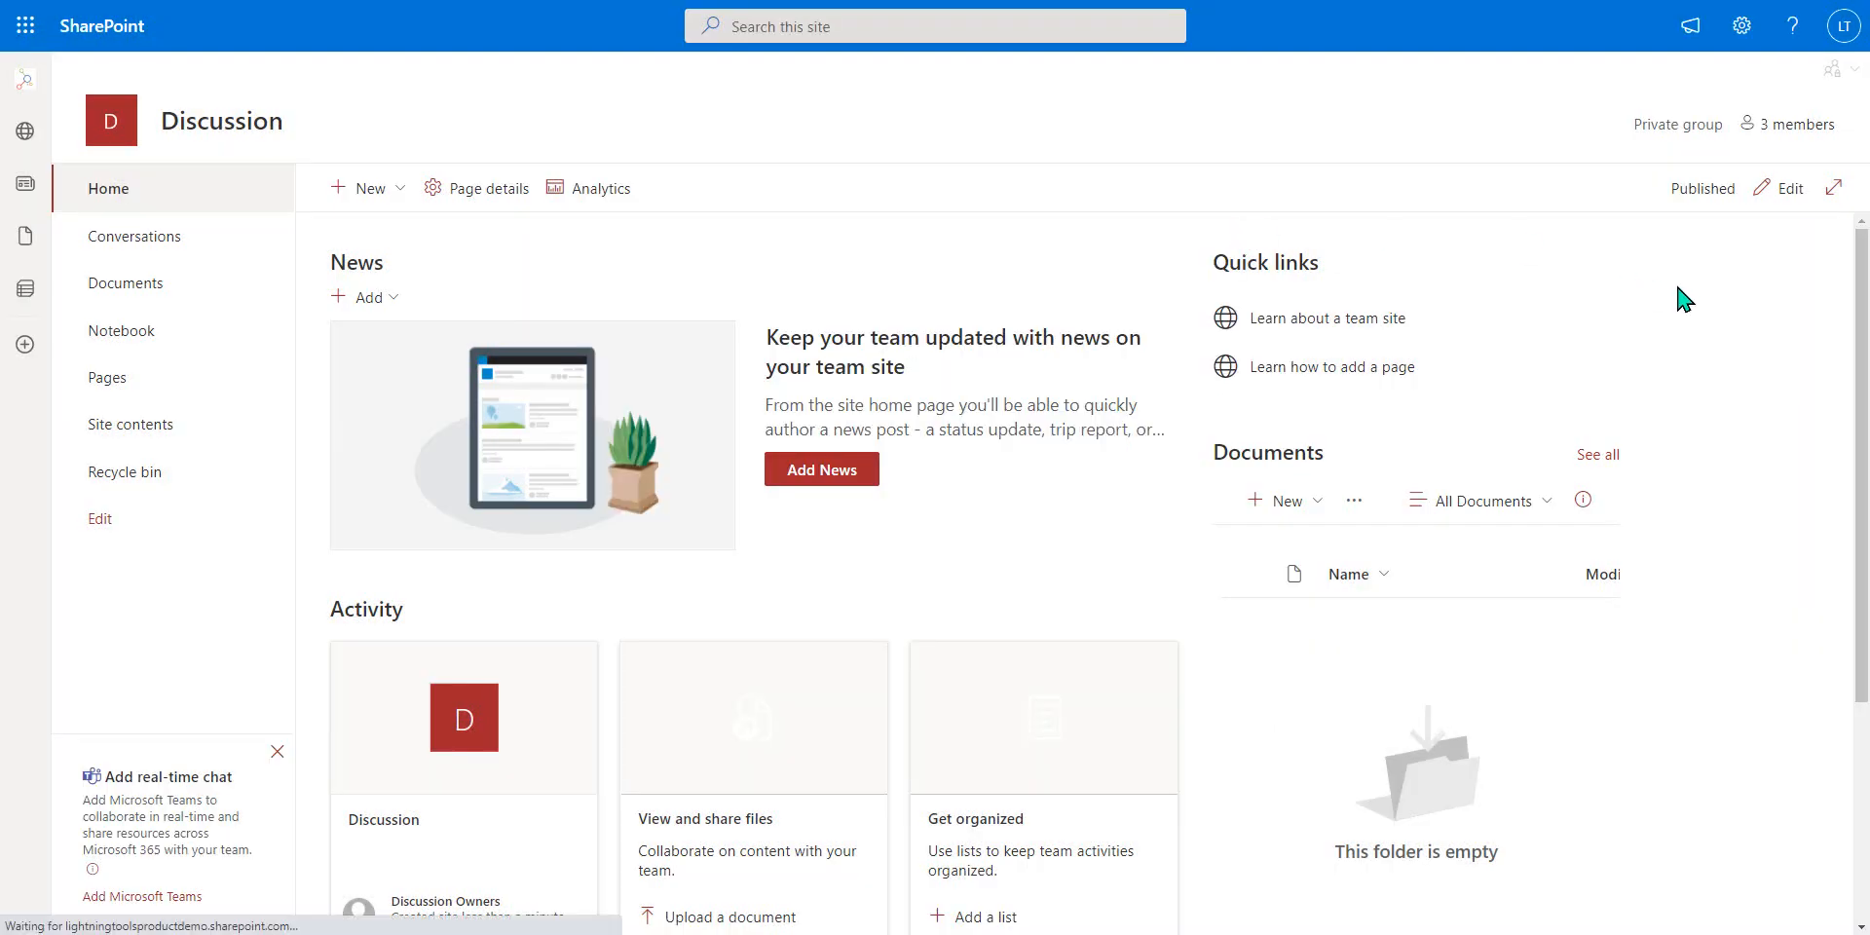
Change the Discussion site's look to the Blue theme and save it
{"action": "left_click", "coordinate": [1742, 27]}
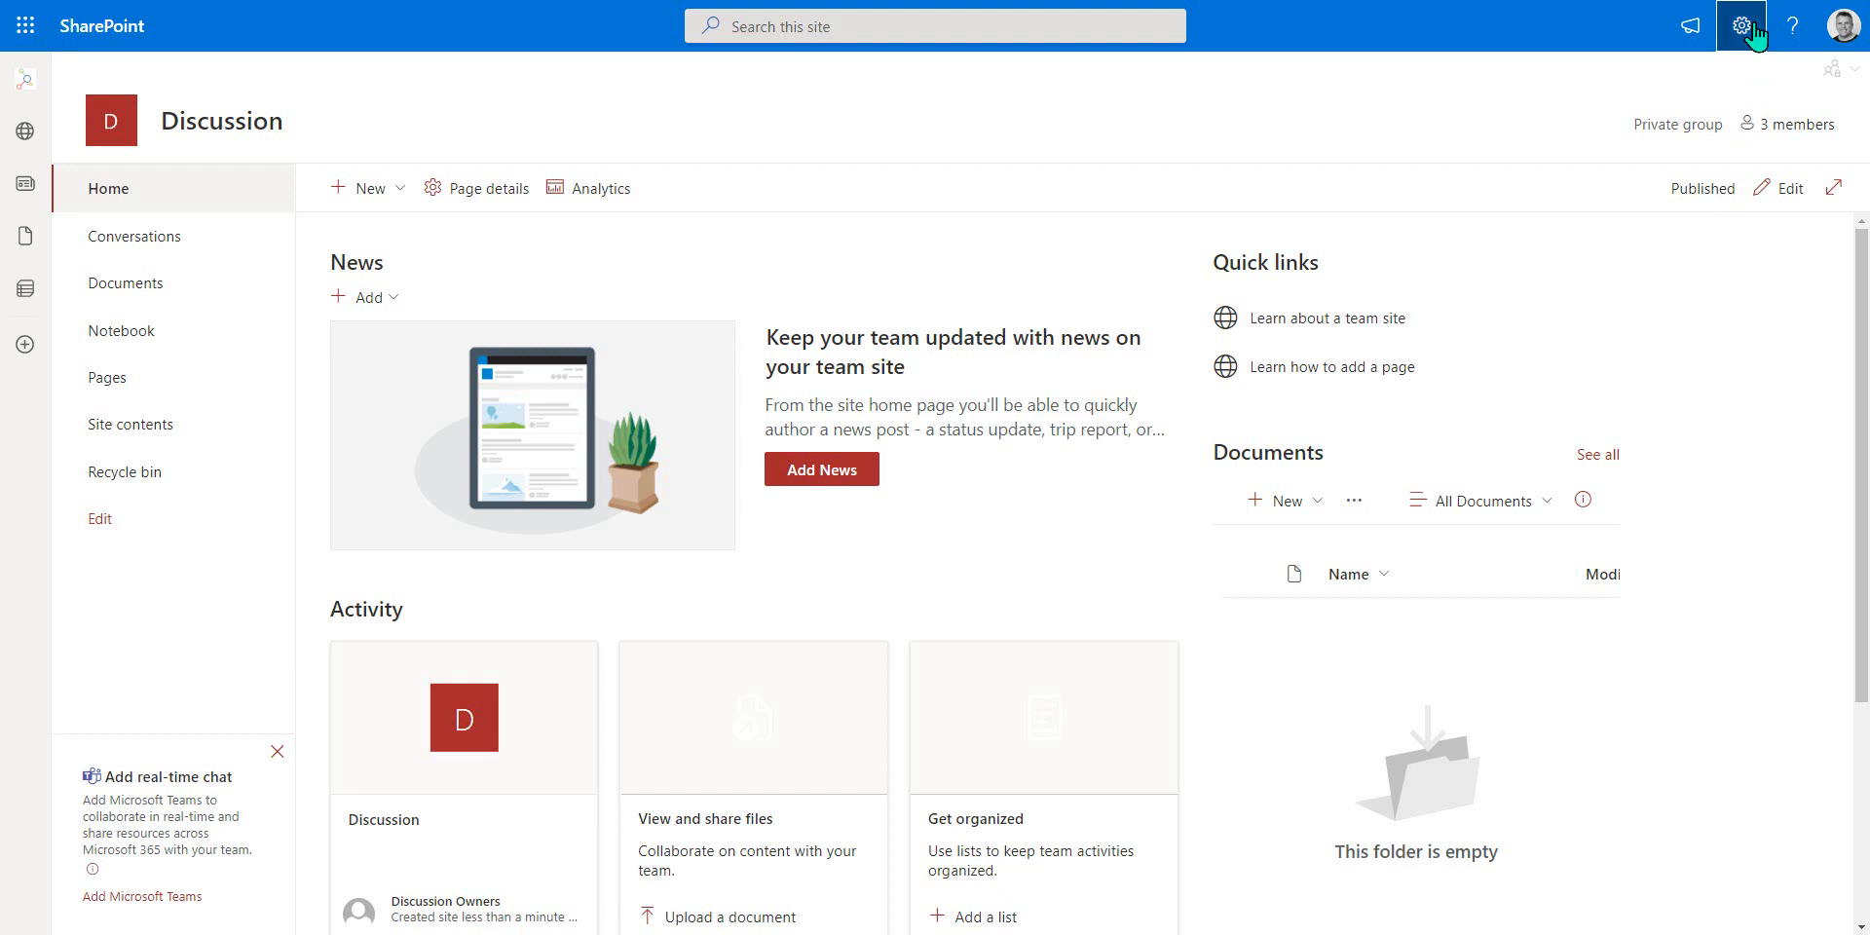
{"action": "left_click", "coordinate": [1628, 370]}
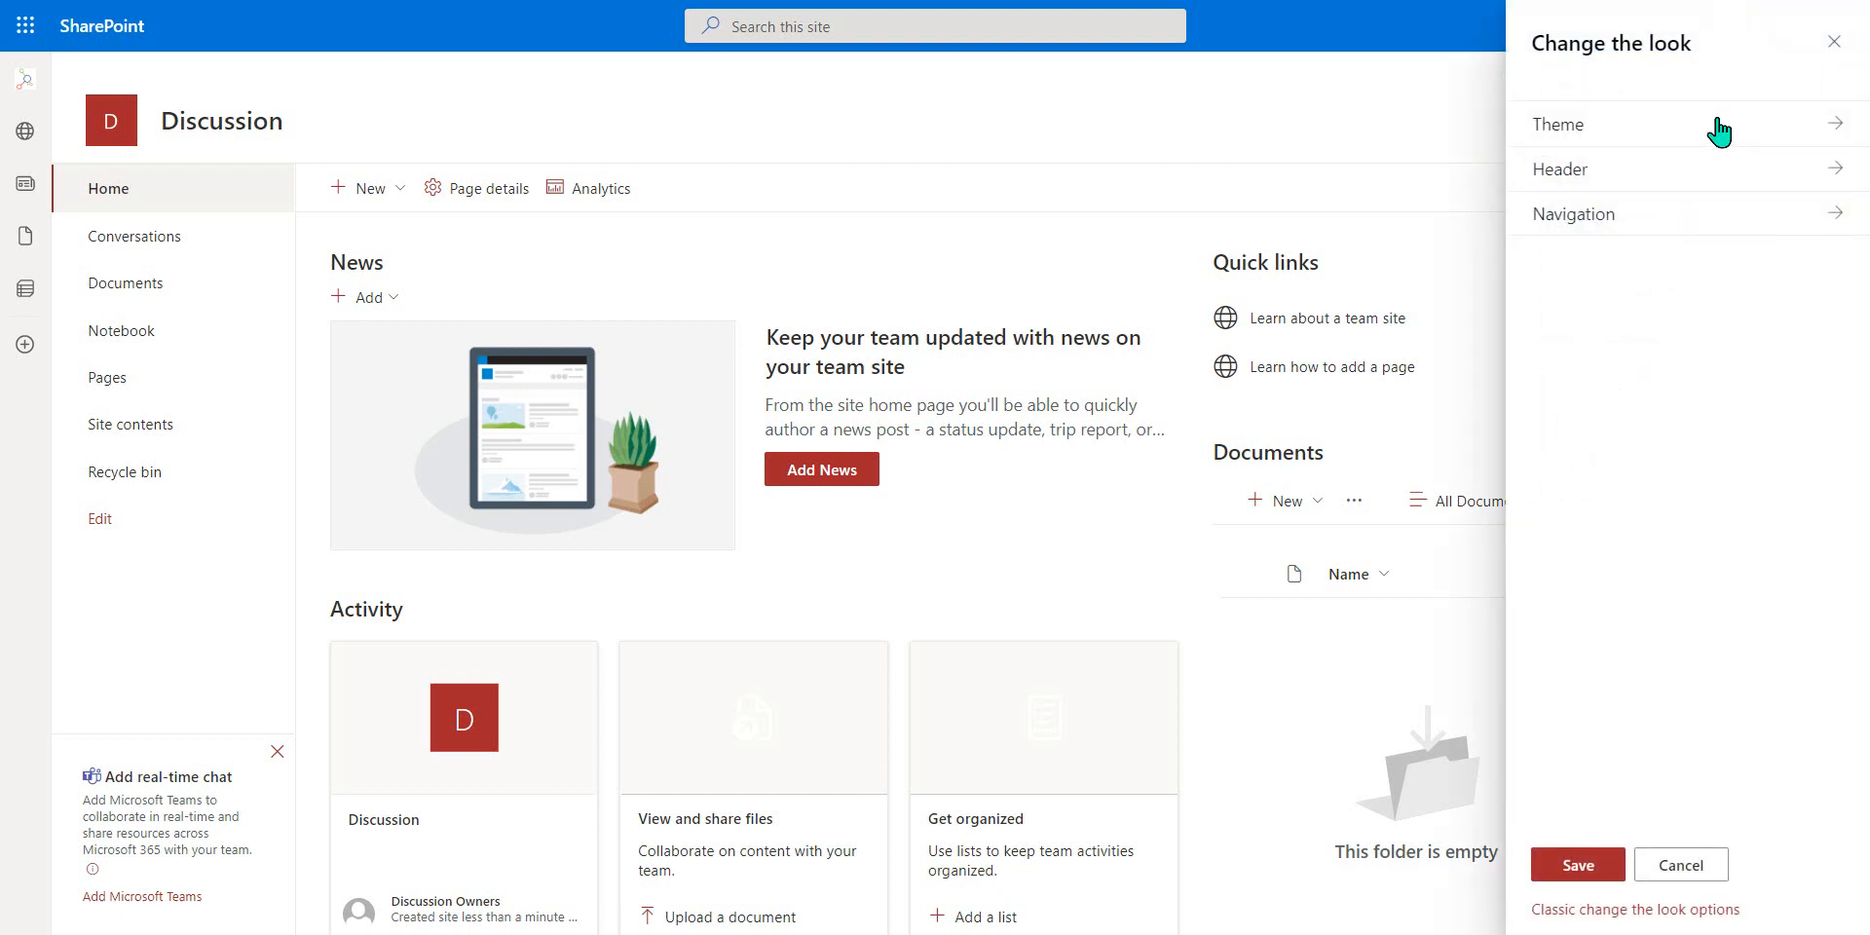
{"action": "left_click", "coordinate": [1716, 129]}
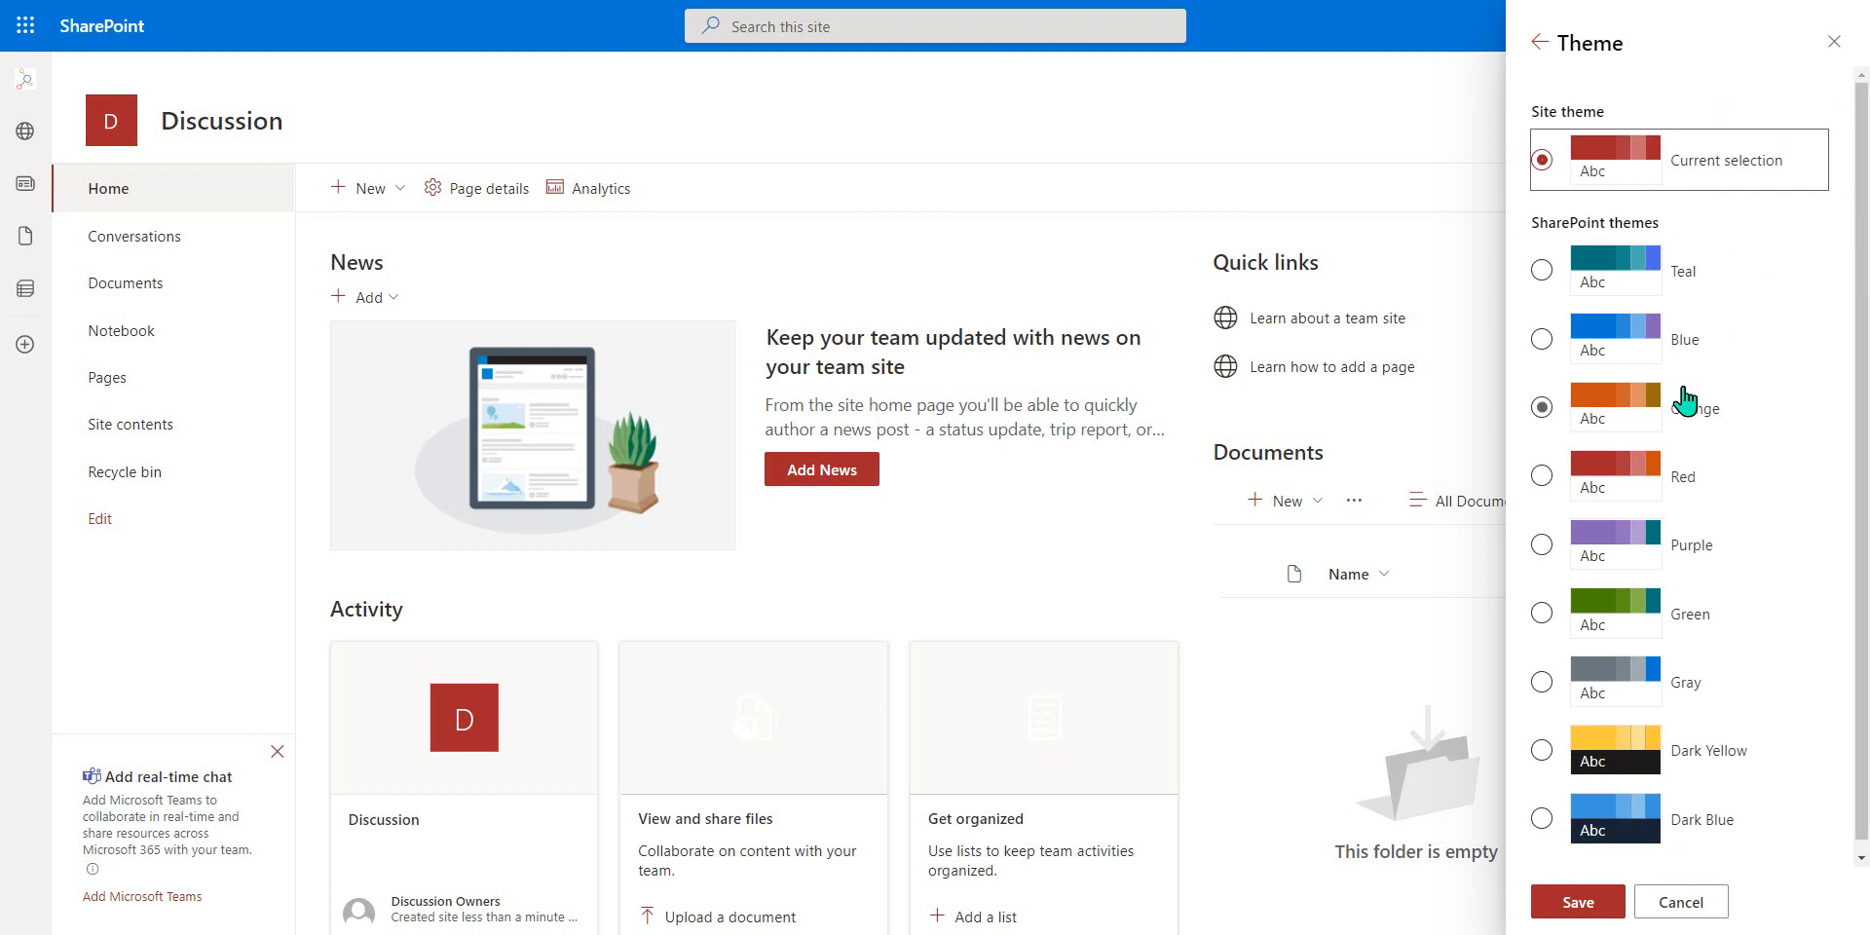
{"action": "left_click", "coordinate": [1606, 339]}
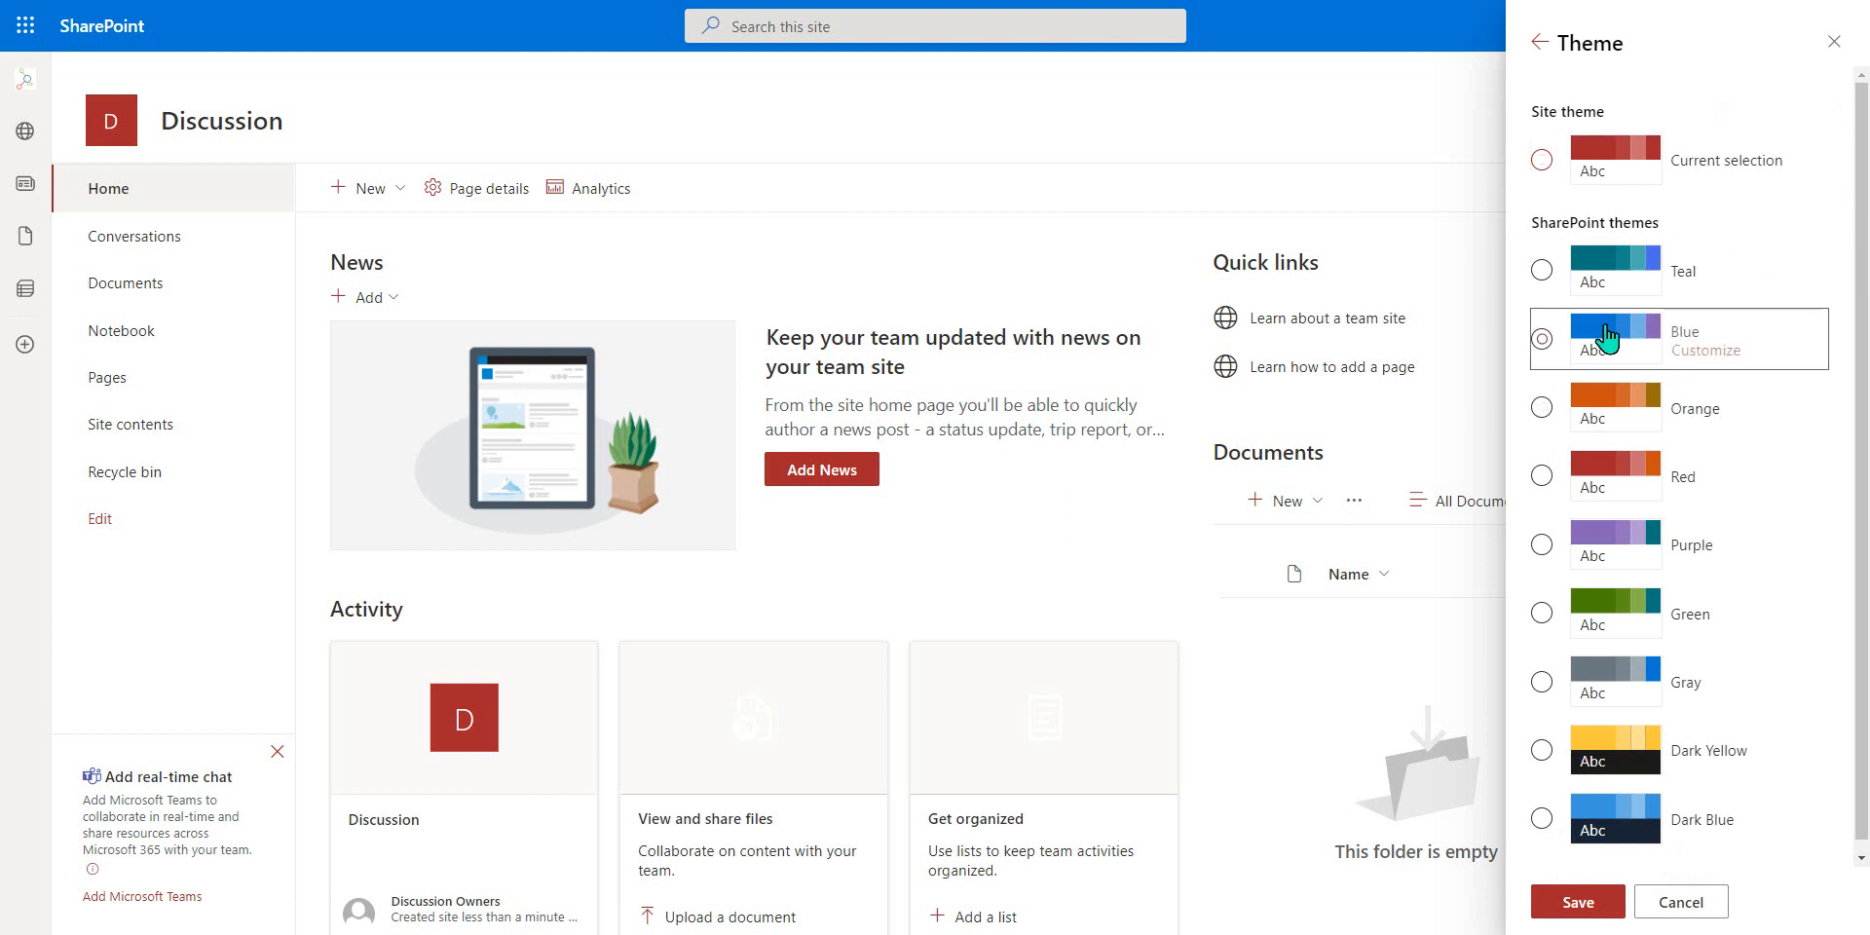
{"action": "left_click", "coordinate": [1575, 901]}
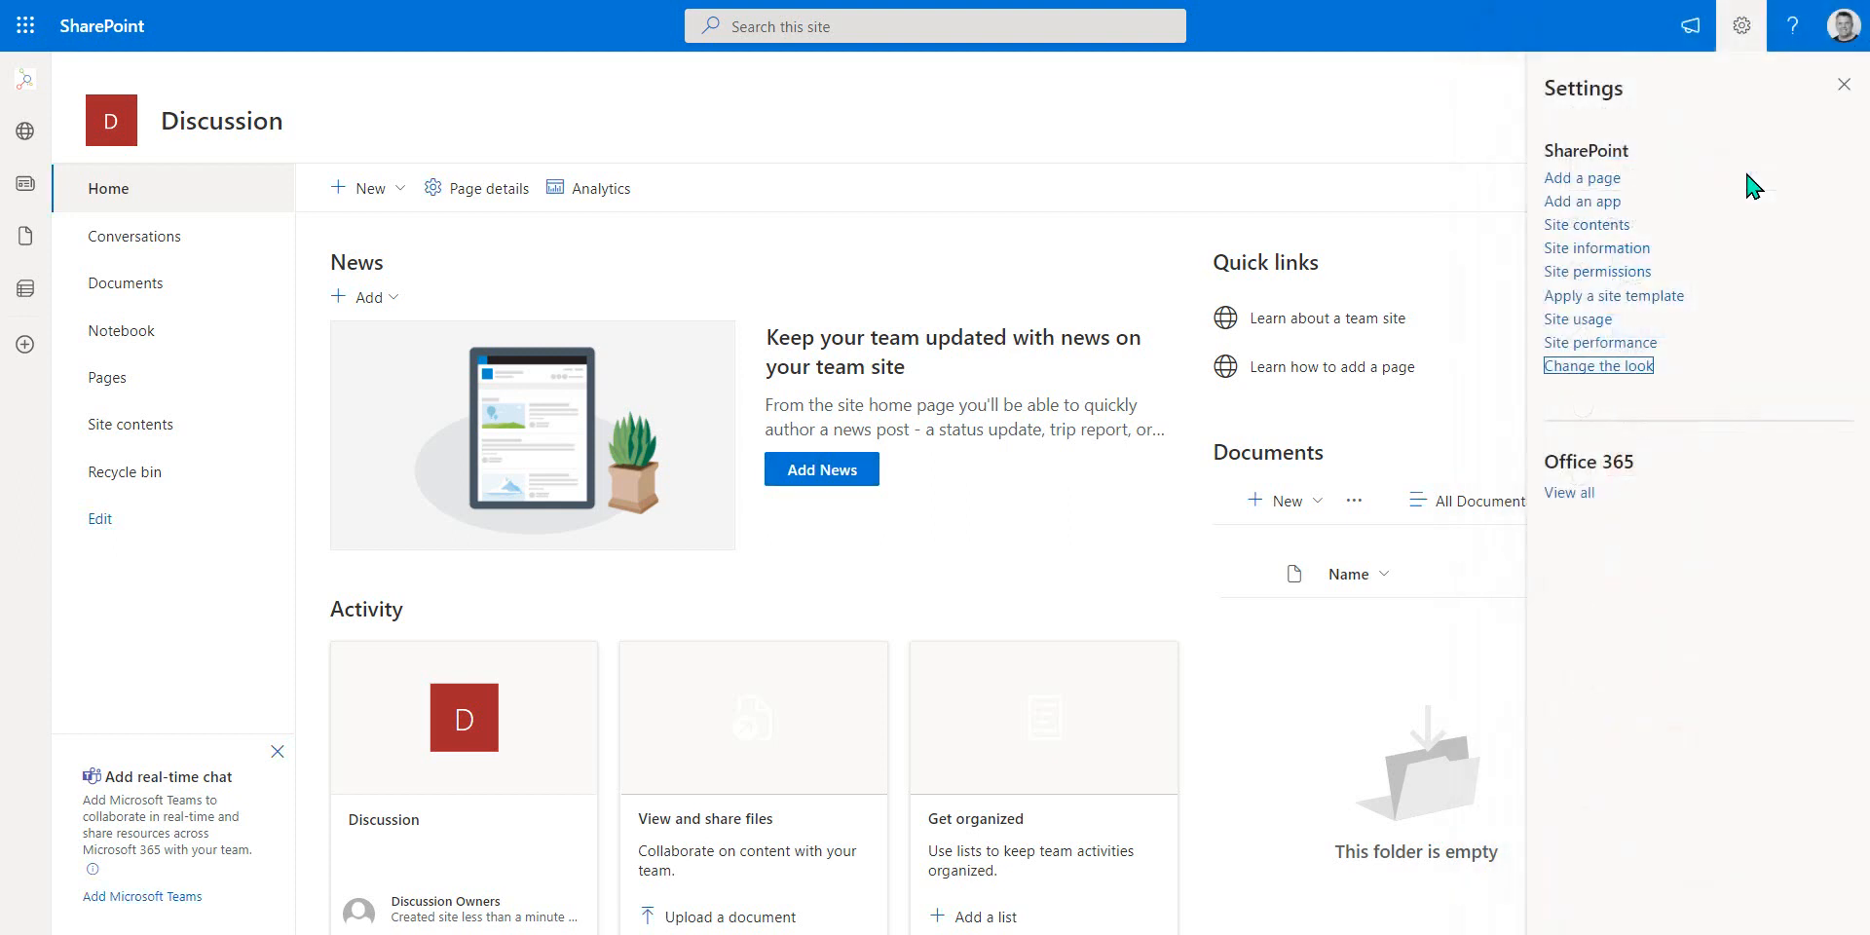
{"action": "left_click", "coordinate": [1842, 83]}
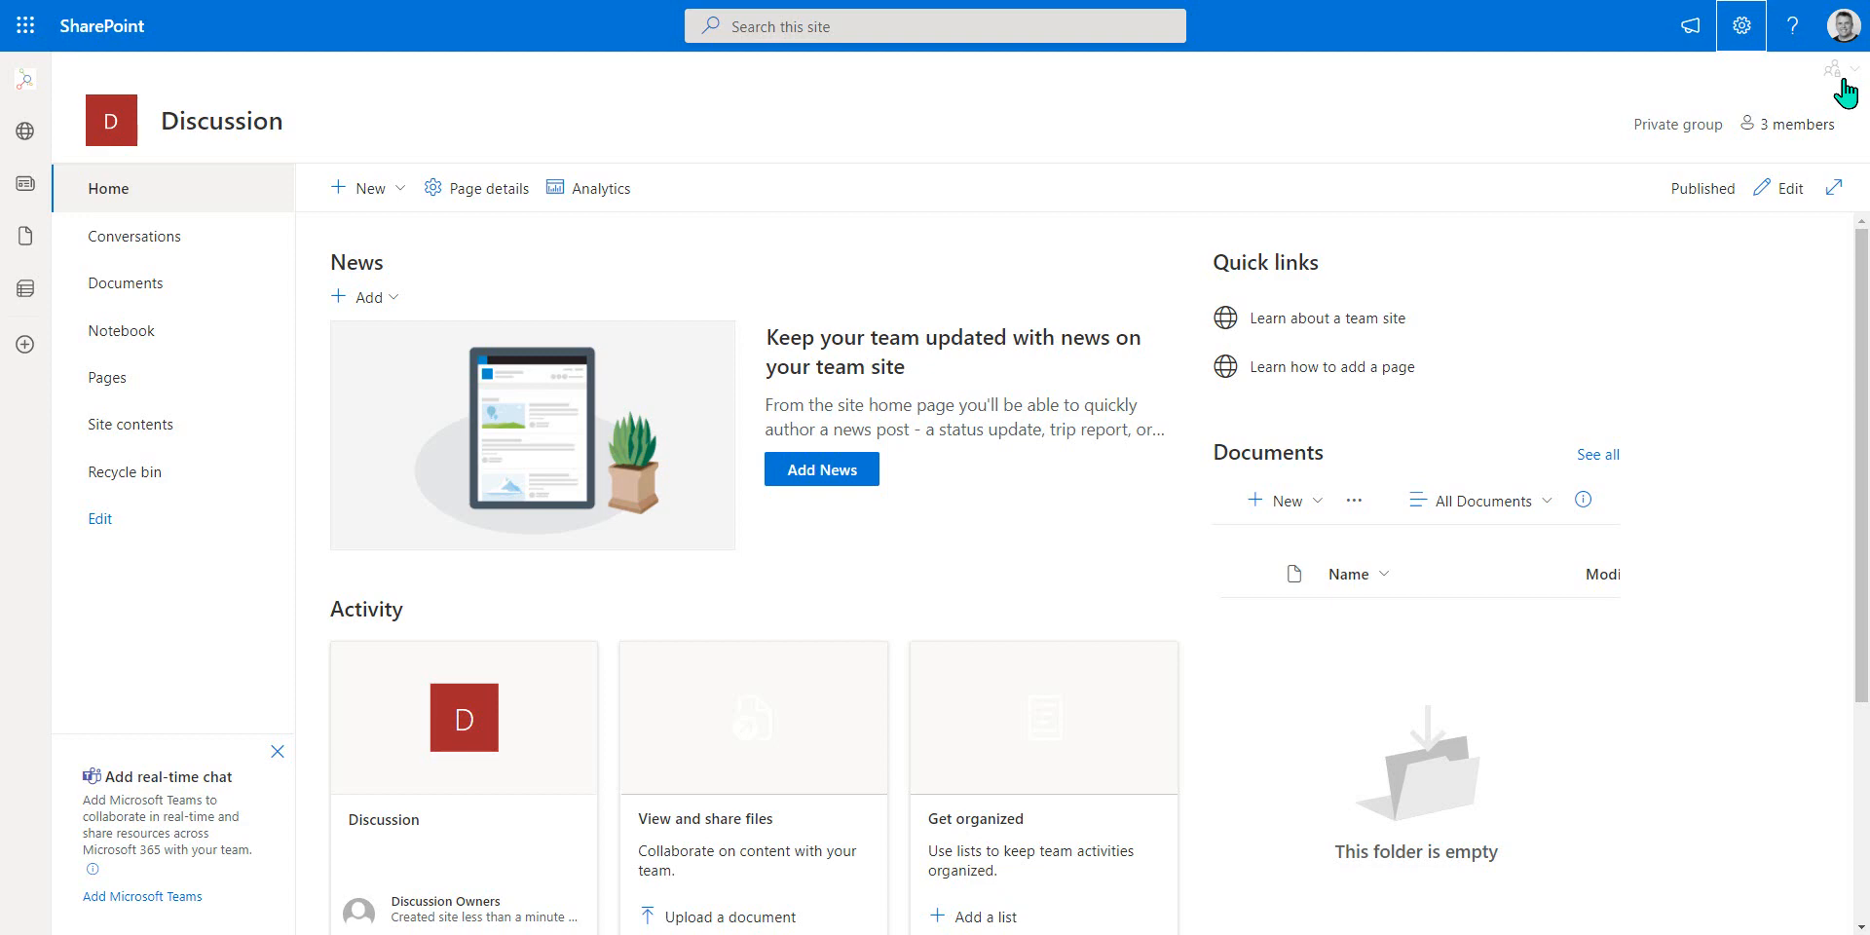
Open the site's home page for editing to view the web parts available below News, and republish the page
{"action": "left_click", "coordinate": [1787, 194]}
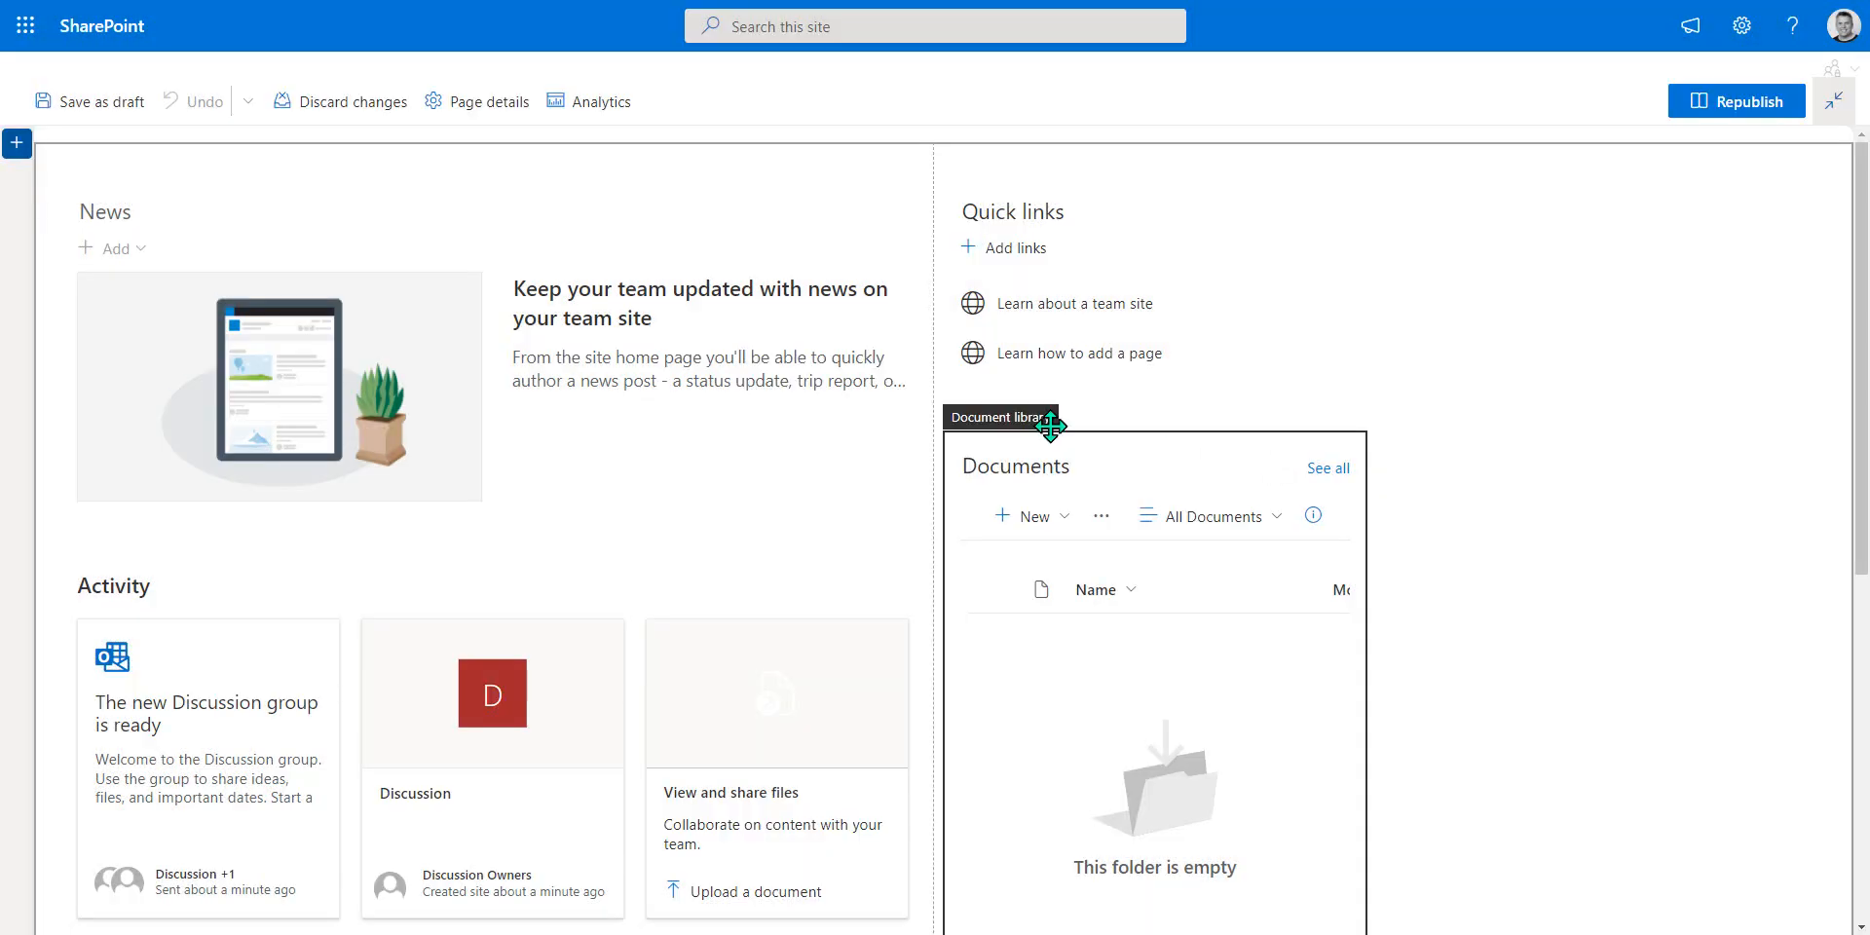
{"action": "mouse_move", "coordinate": [487, 543]}
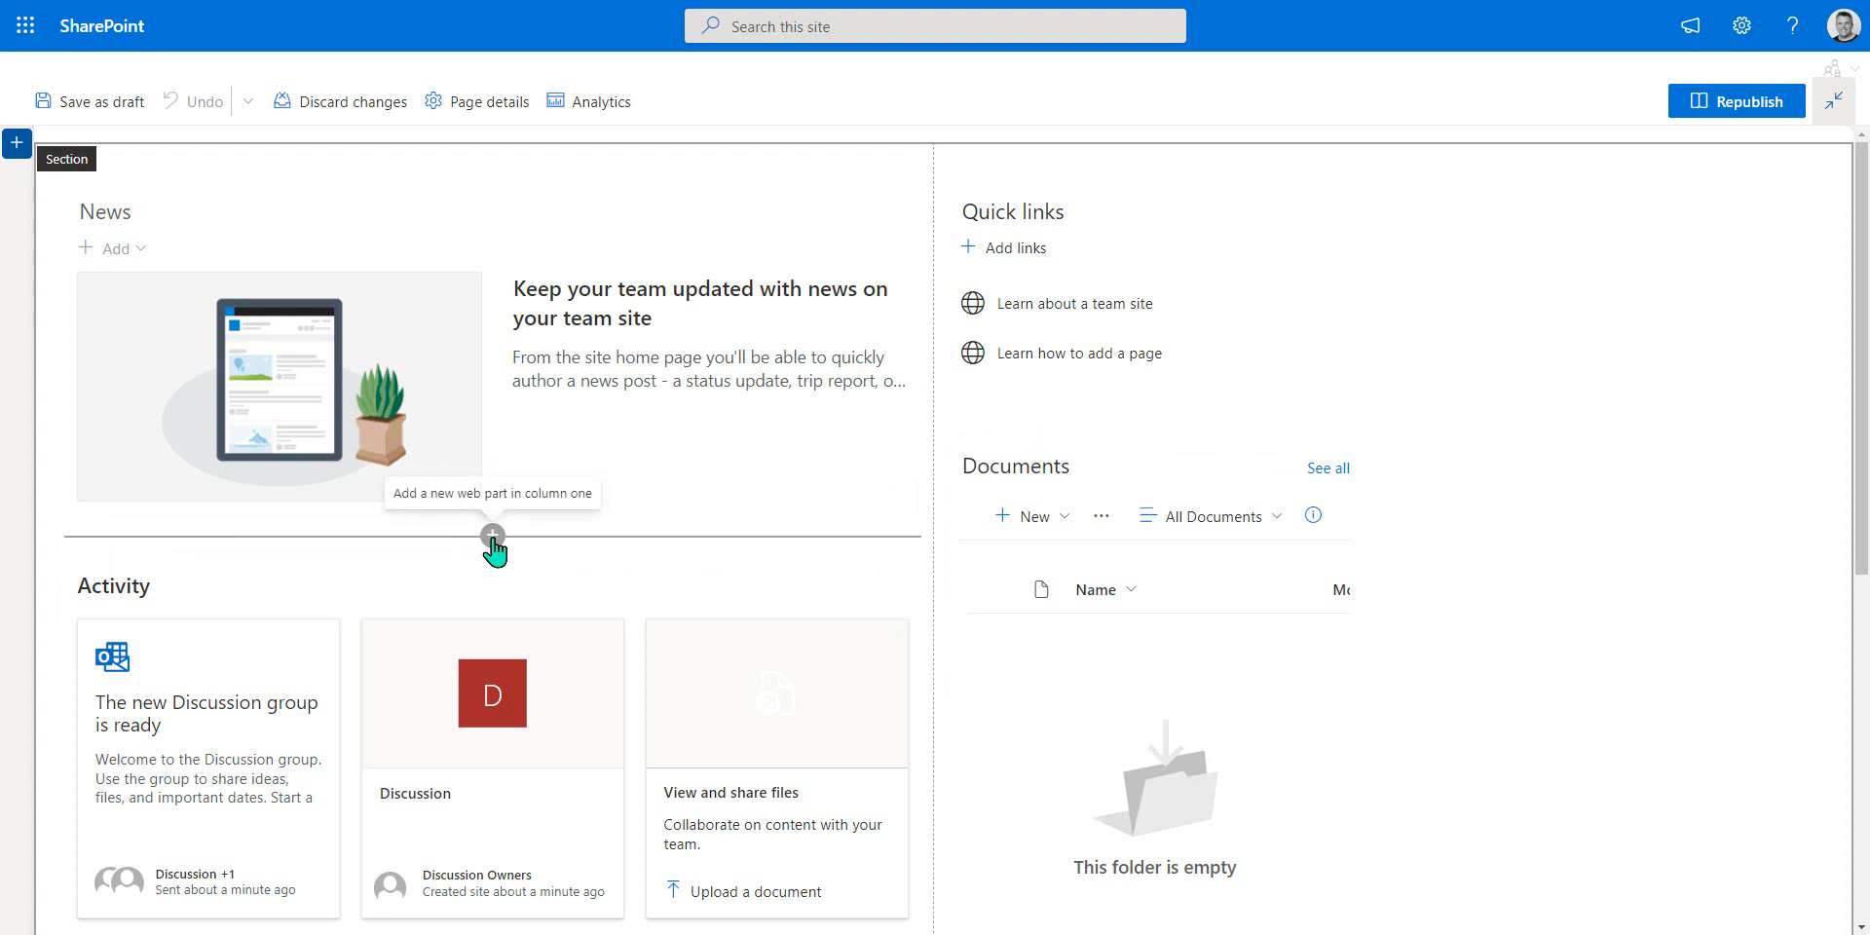
{"action": "left_click", "coordinate": [493, 535]}
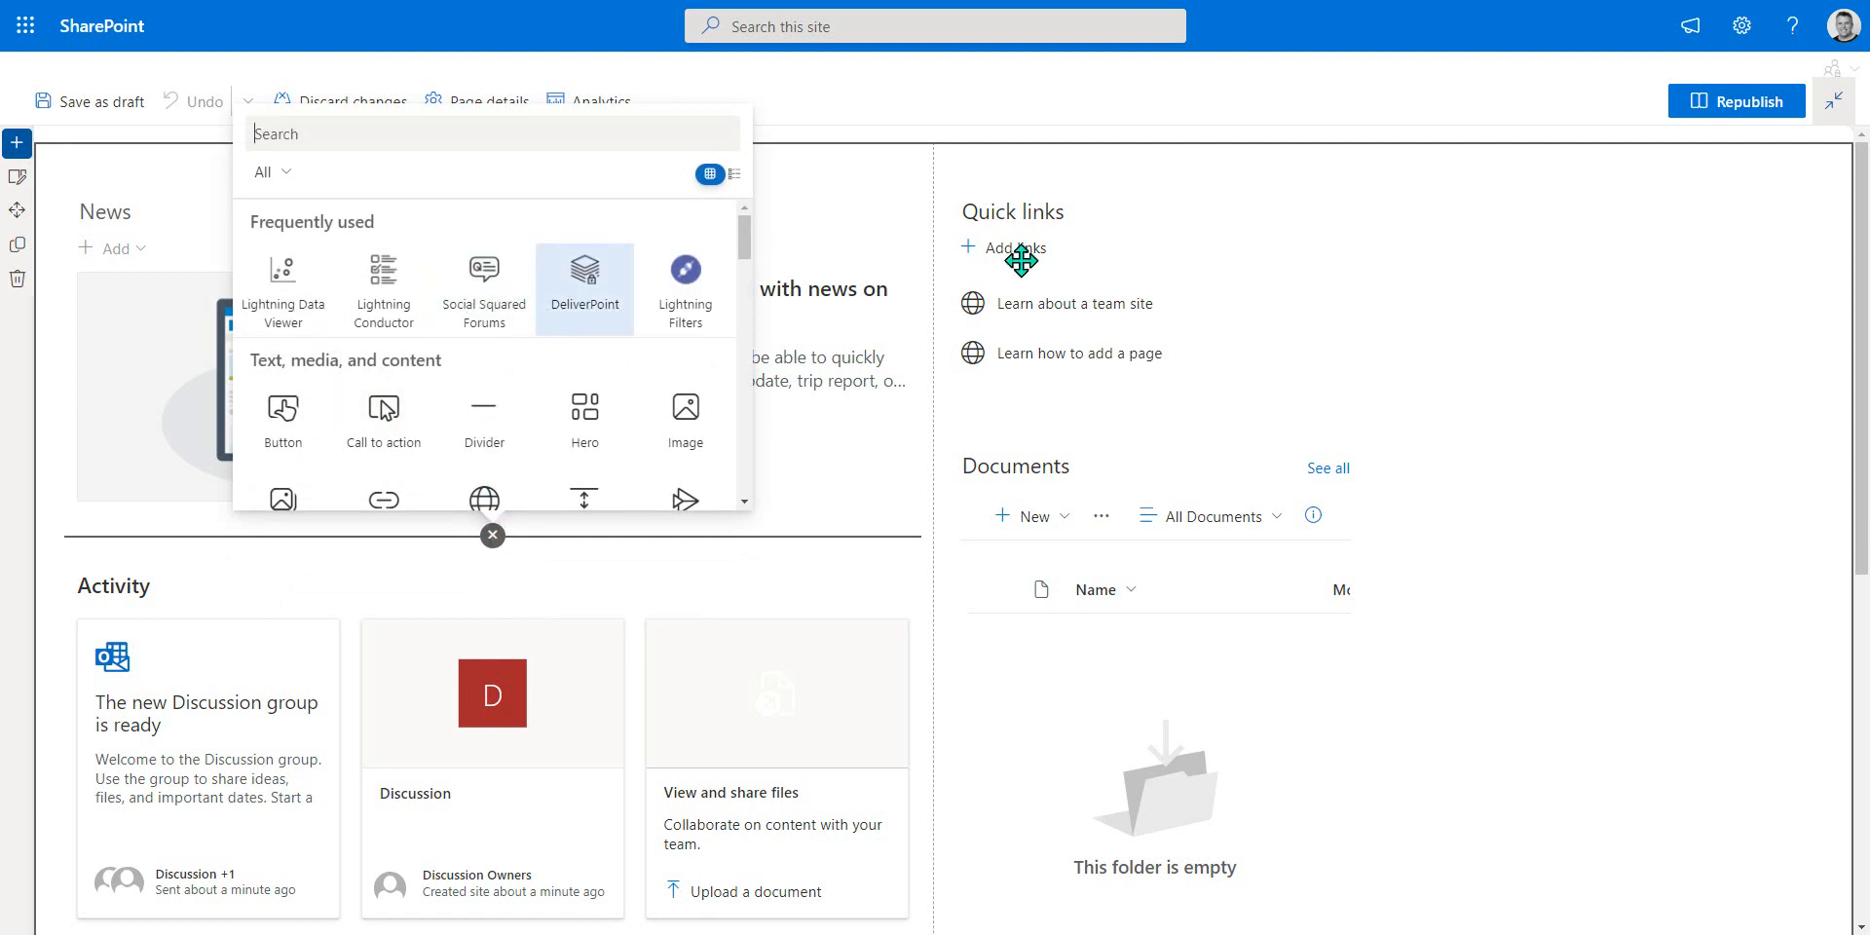
{"action": "left_click", "coordinate": [1539, 109]}
{"action": "left_click", "coordinate": [1737, 113]}
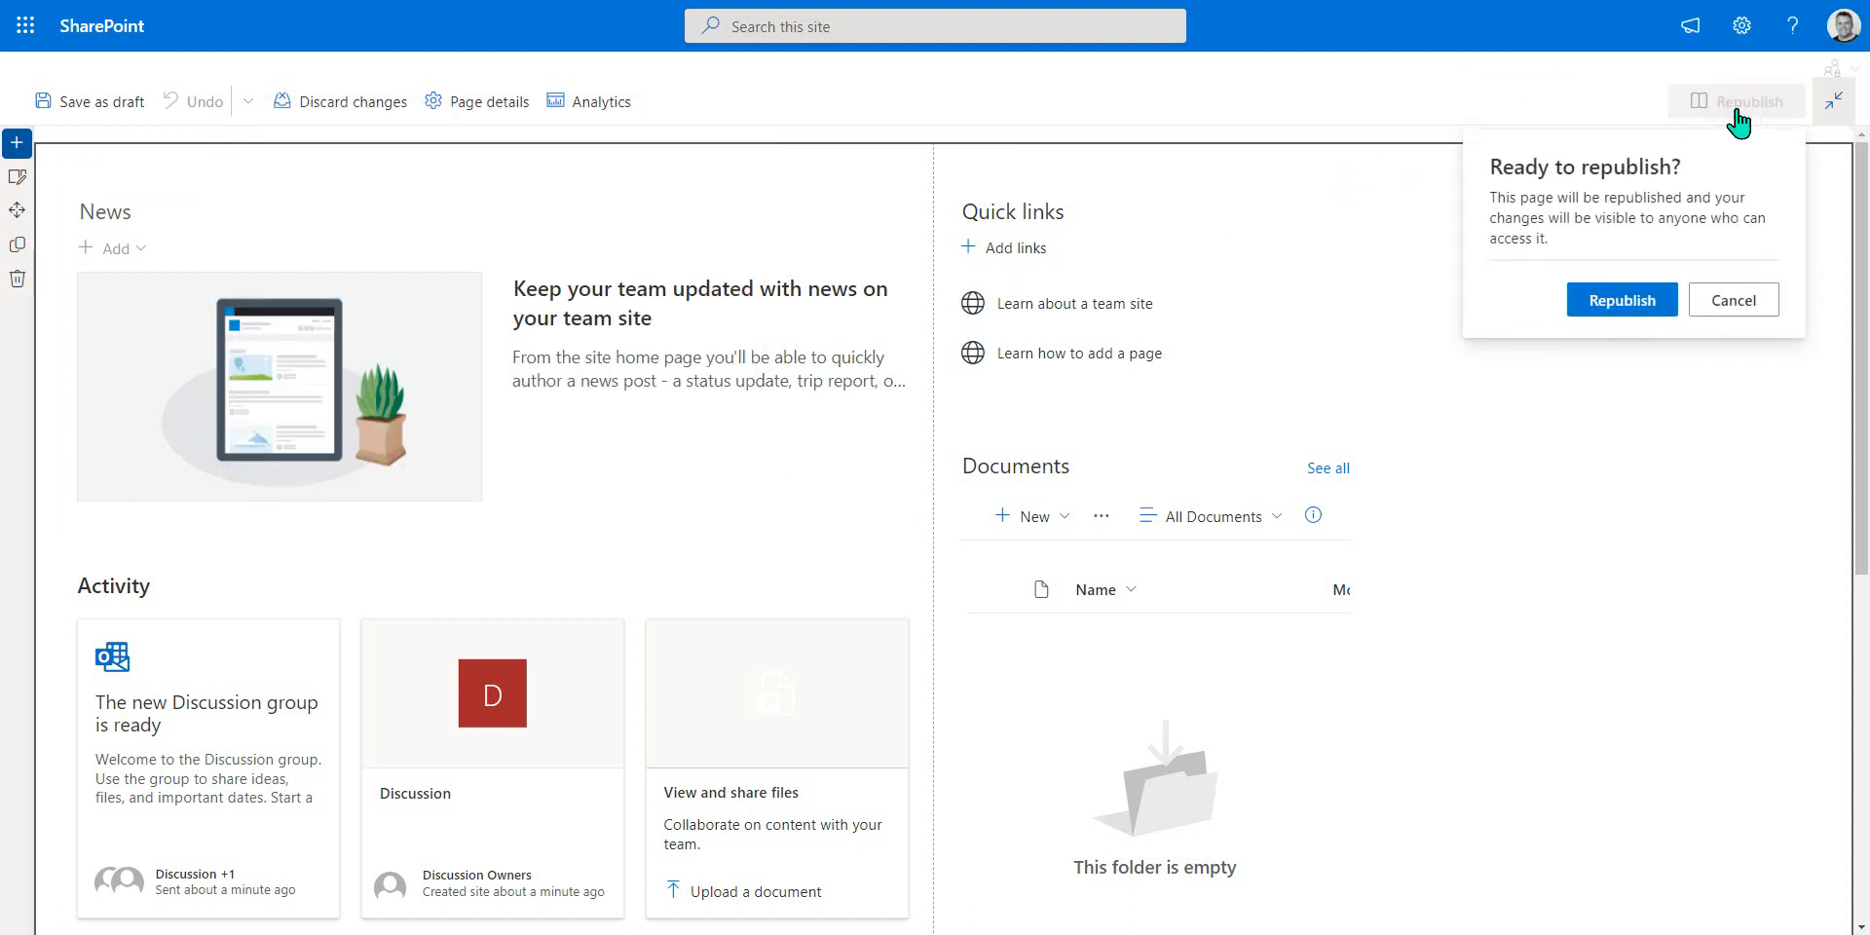
{"action": "left_click", "coordinate": [1590, 308]}
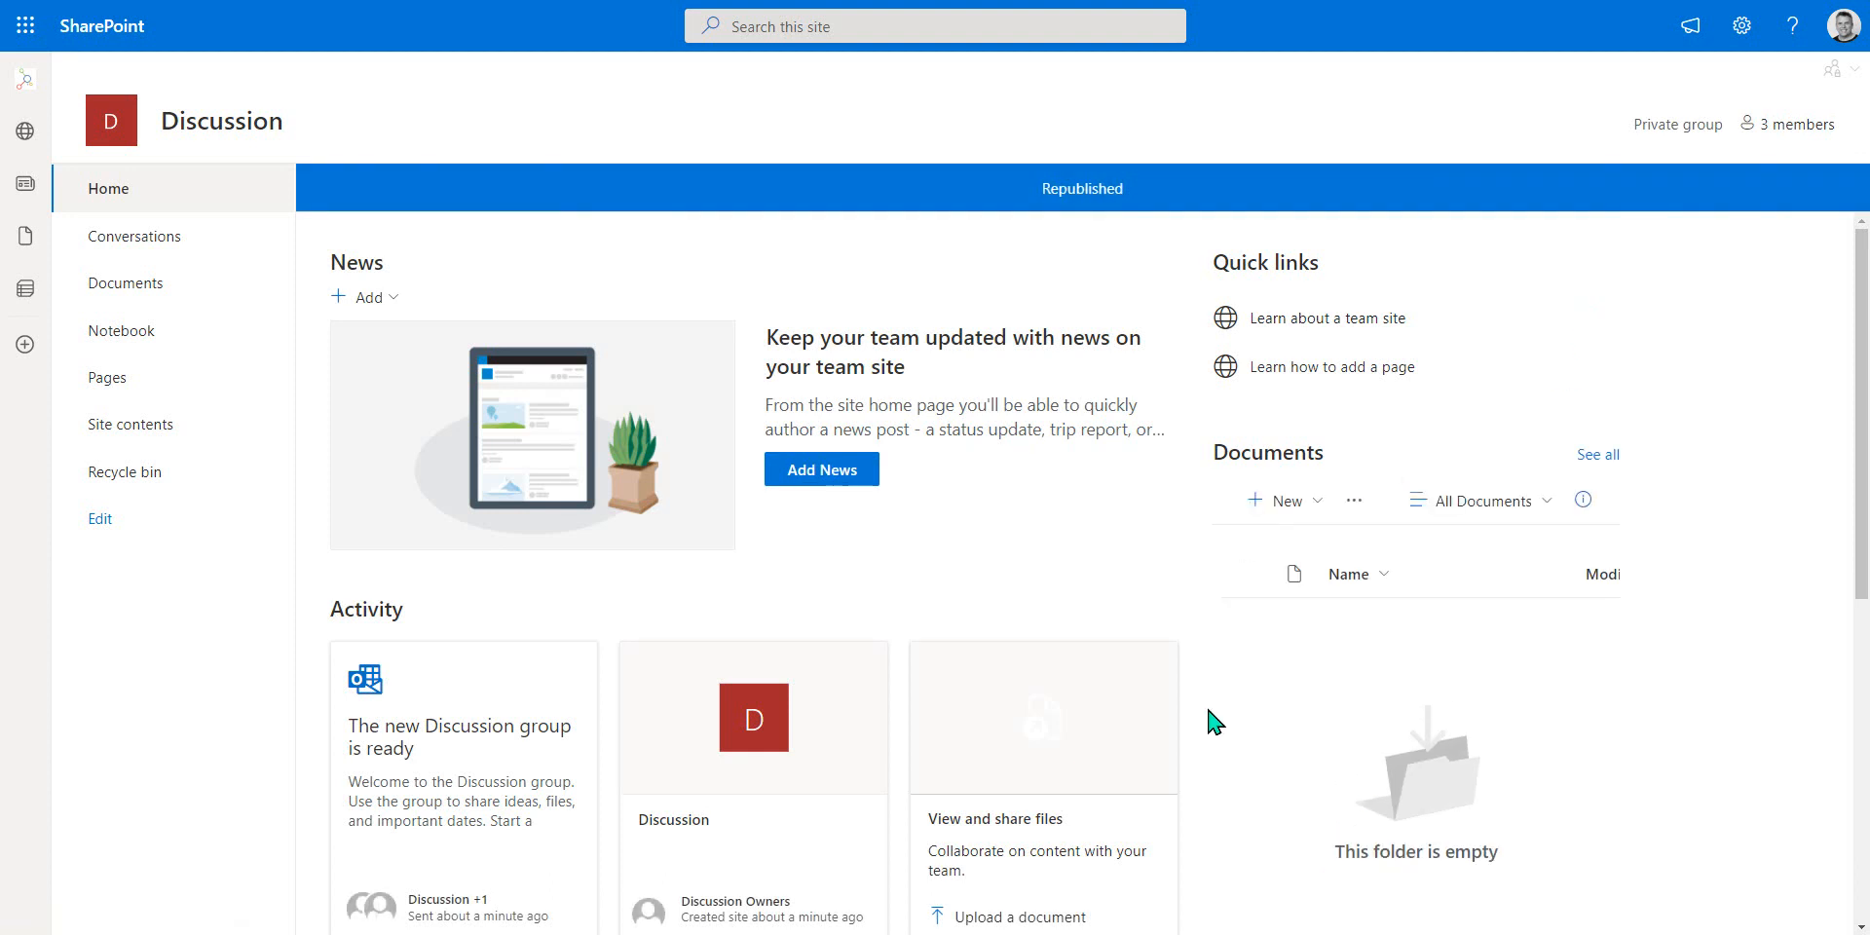
Create a page from the Blank template and name it "Discussion Boards on Subject Name...."
{"action": "left_click", "coordinate": [1741, 26]}
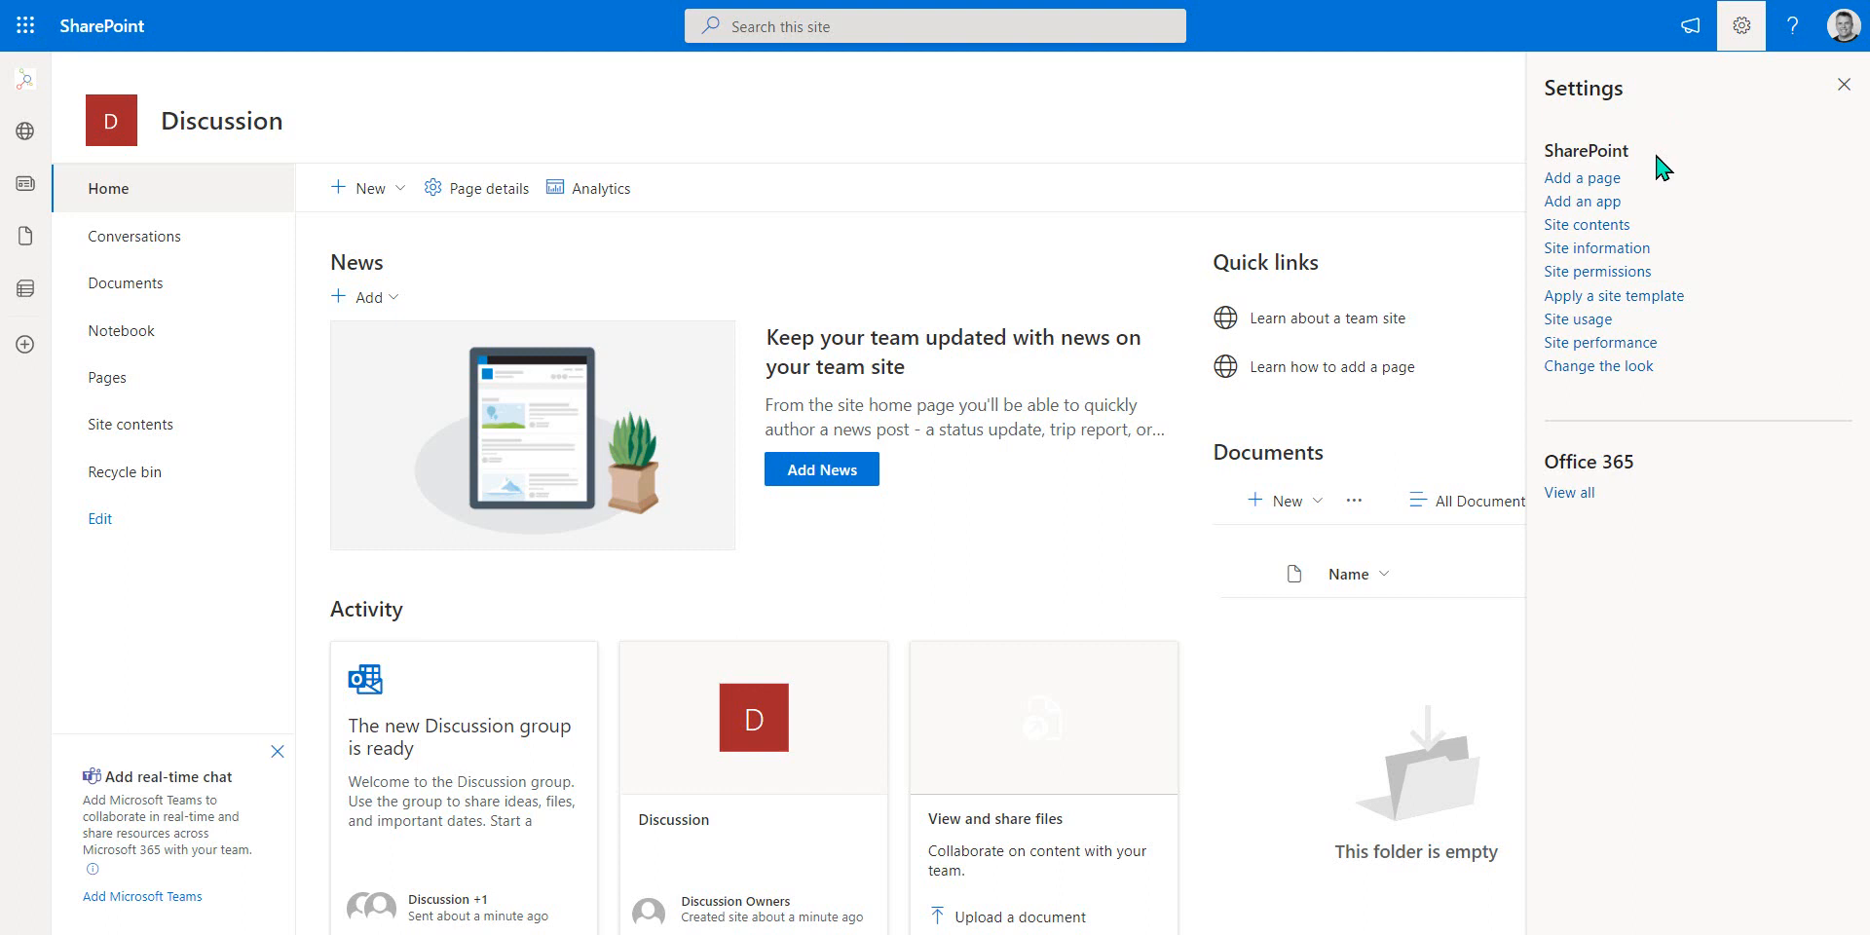
{"action": "left_click", "coordinate": [1585, 179]}
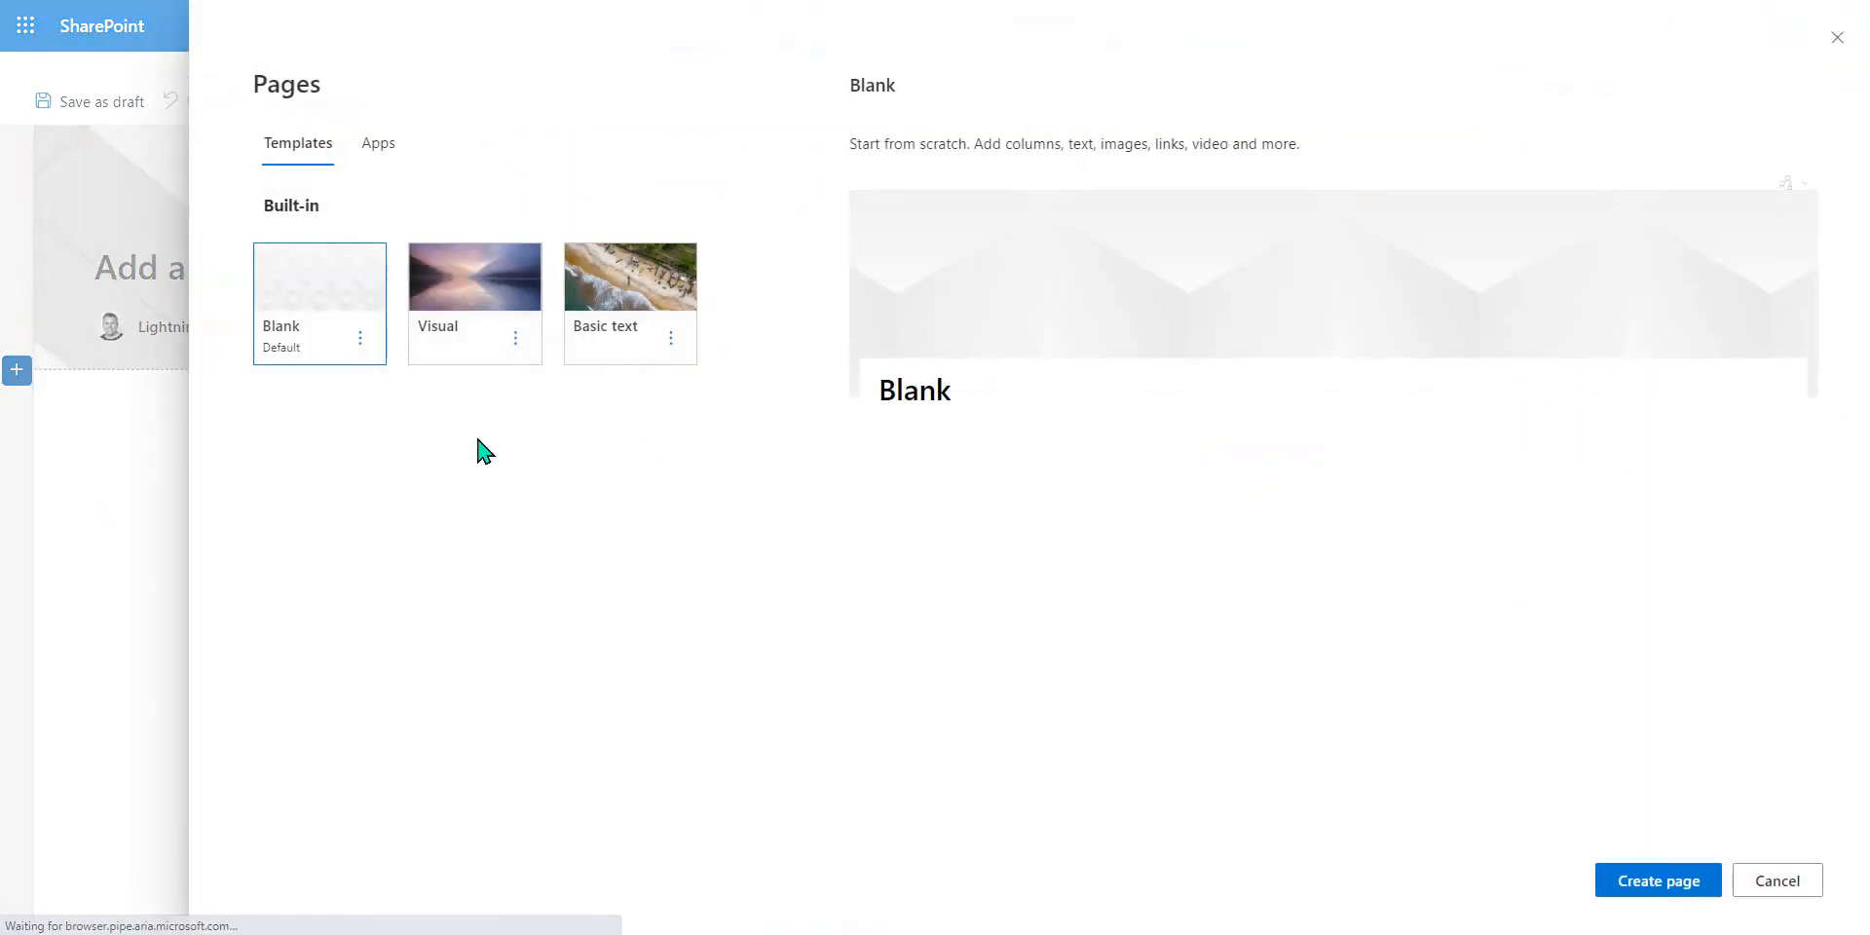
{"action": "left_click", "coordinate": [1637, 888]}
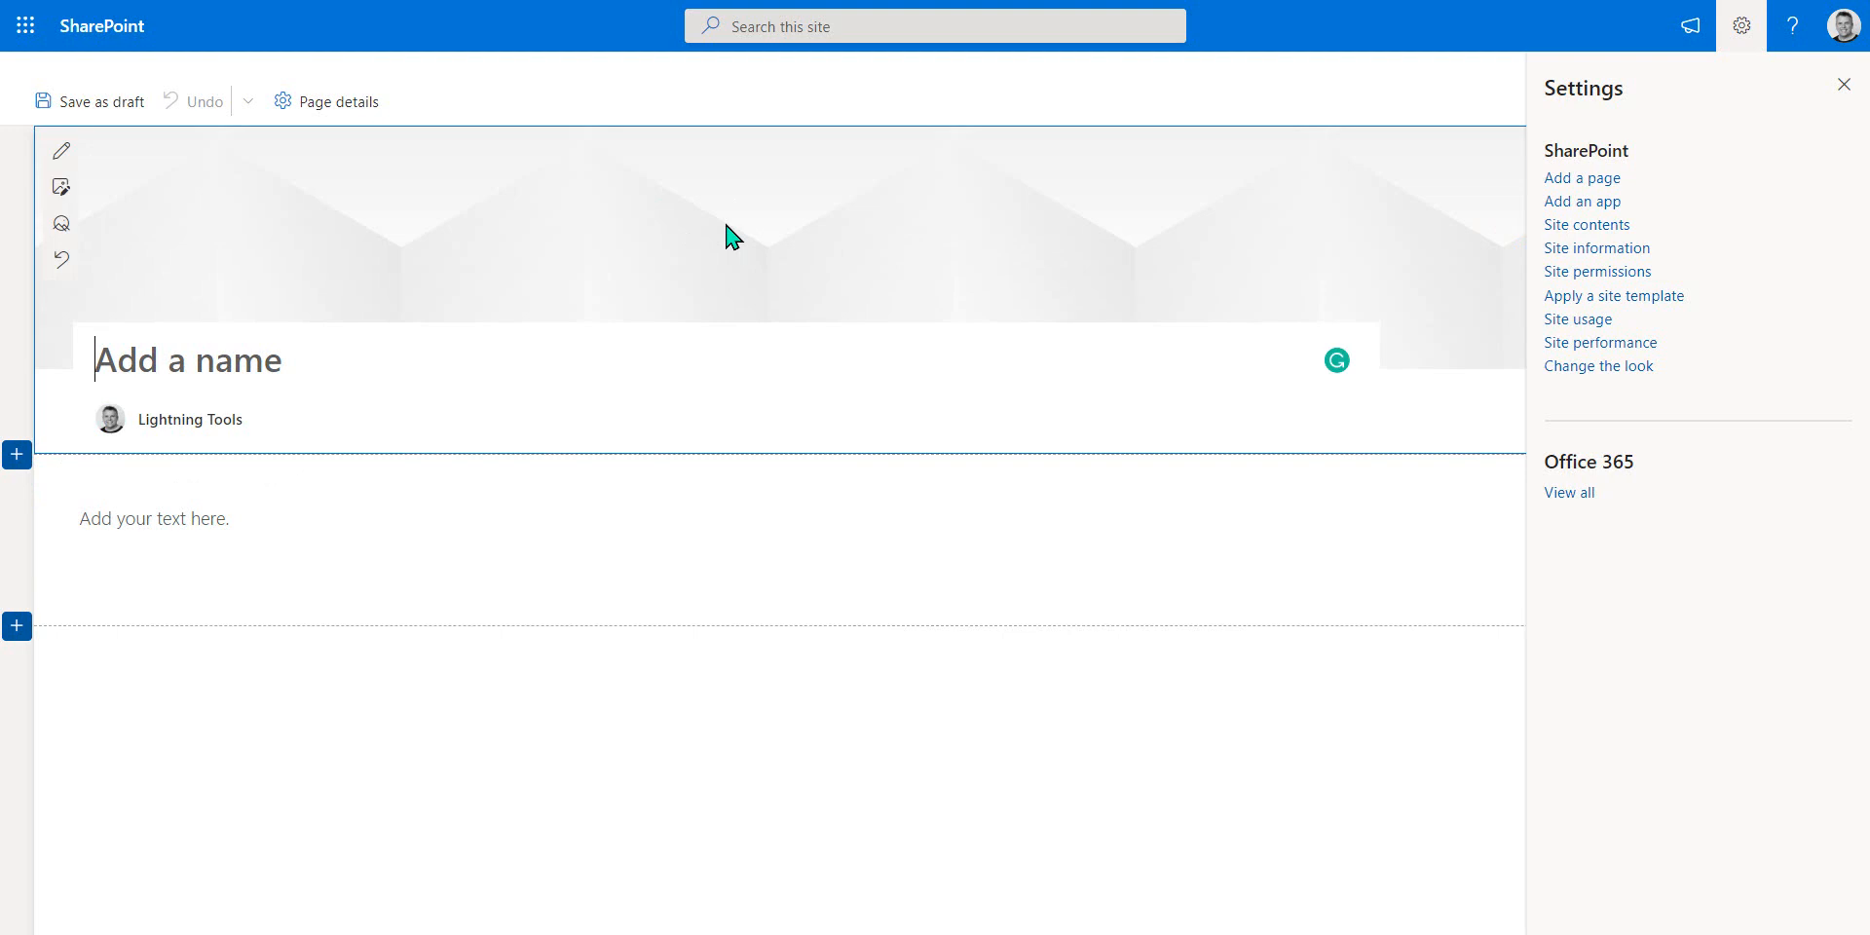
{"action": "type", "text": "Discussion "}
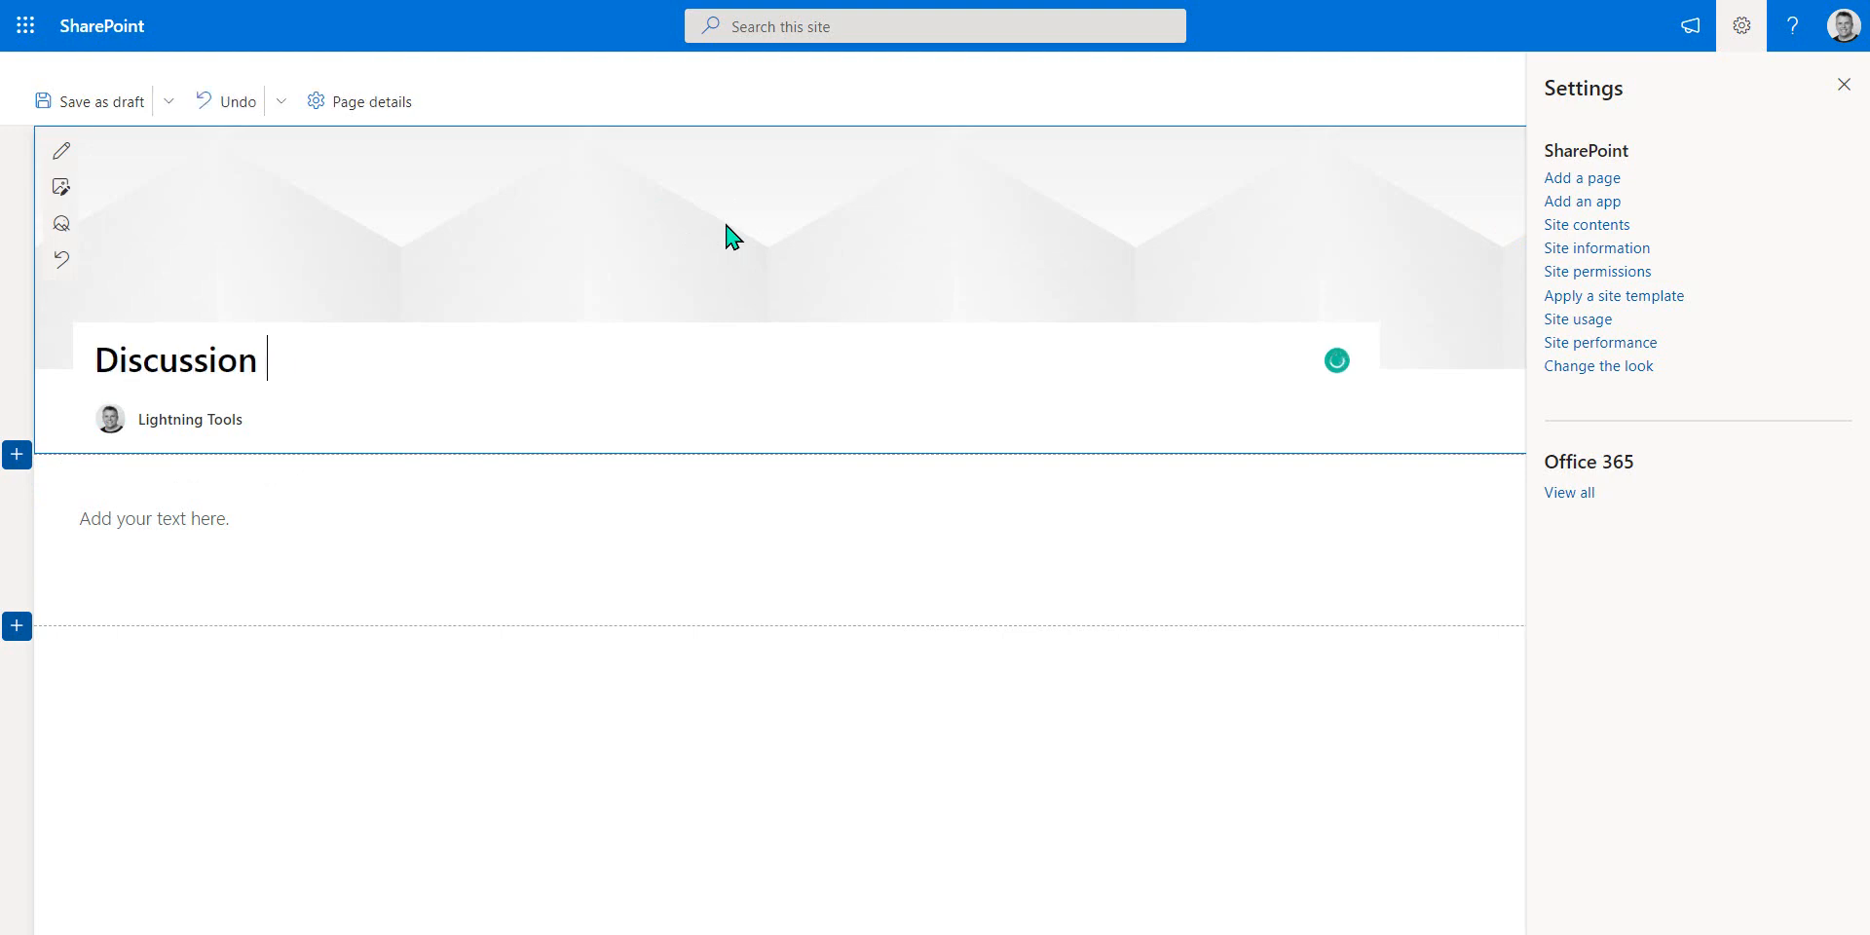
{"action": "type", "text": "Boards "}
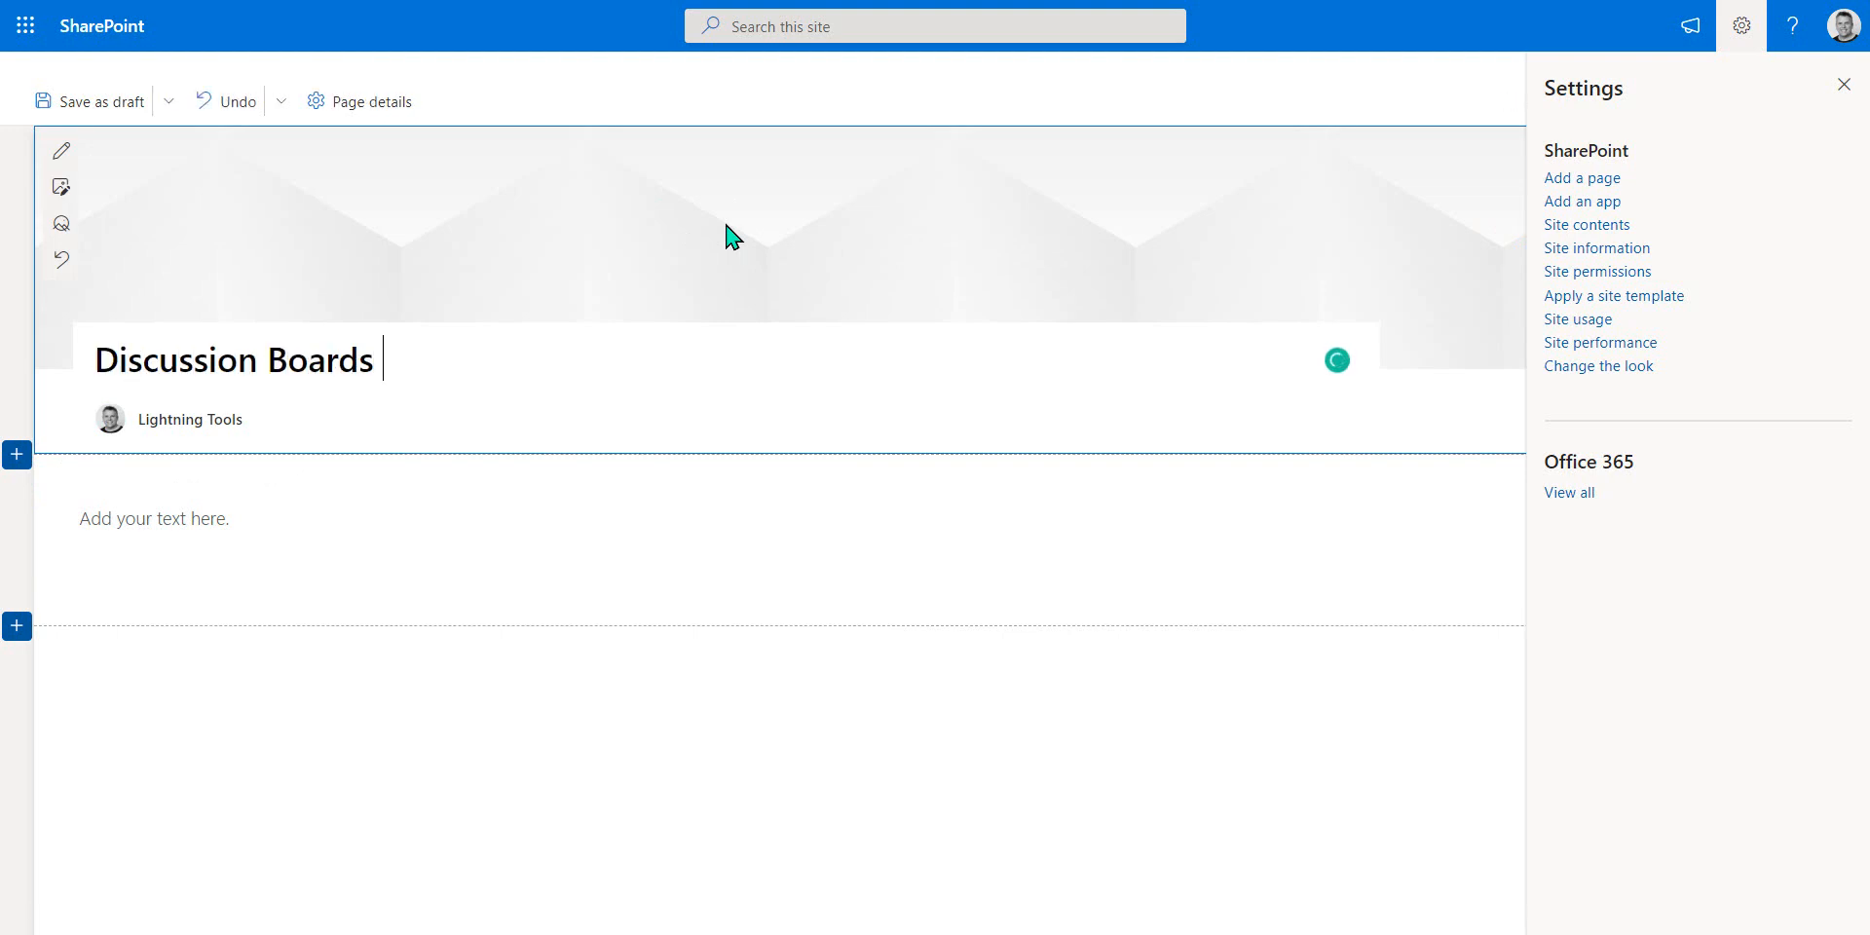
{"action": "type", "text": "on Subje"}
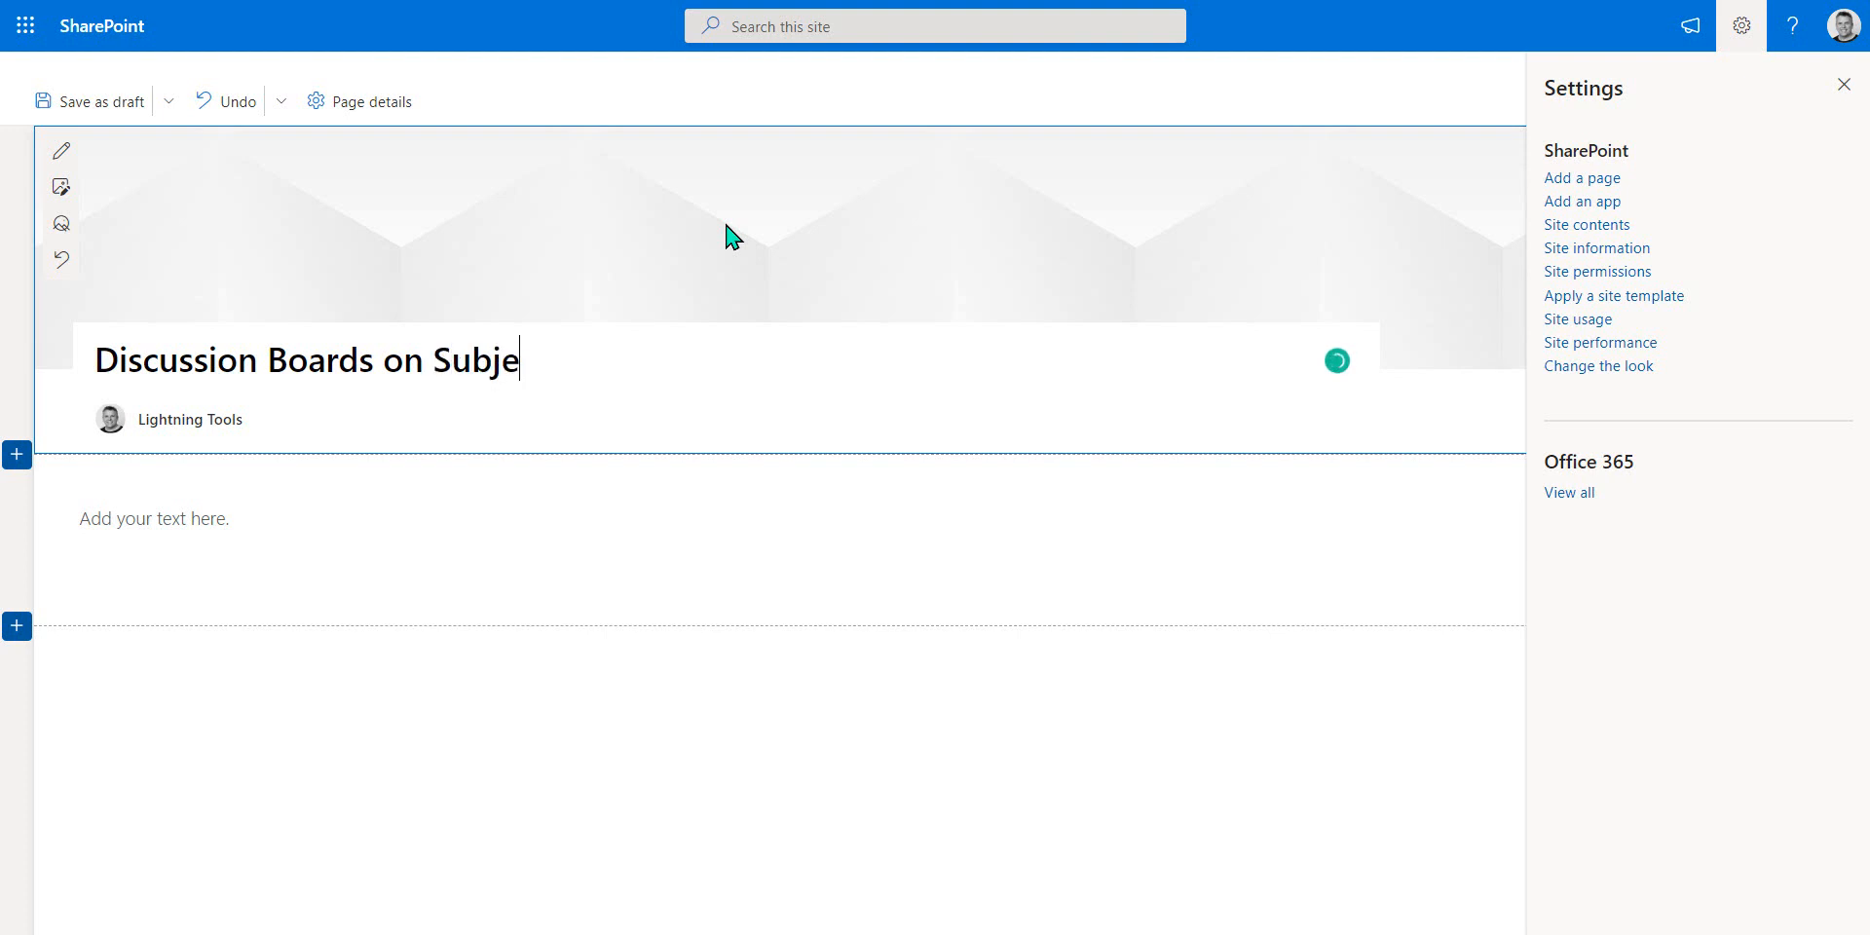
{"action": "type", "text": "ct Name...."}
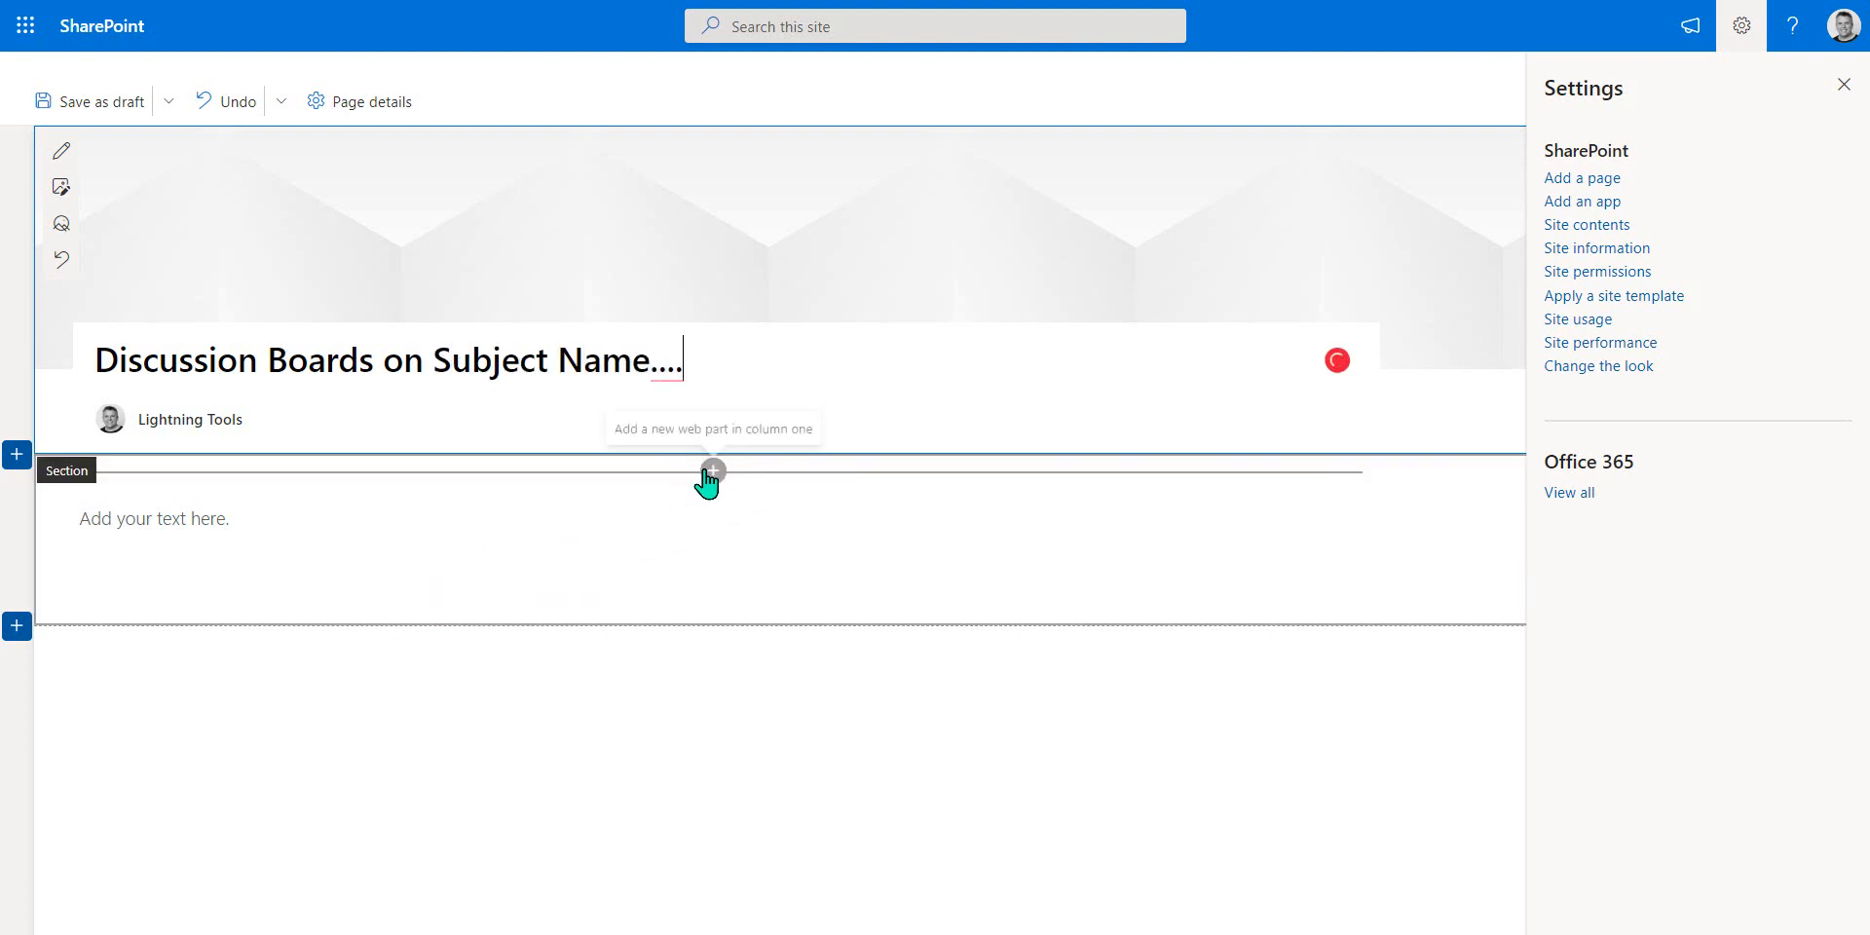
Insert the Social Squared Forums web part above the page's text area and open its Forum Settings
{"action": "left_click", "coordinate": [705, 472]}
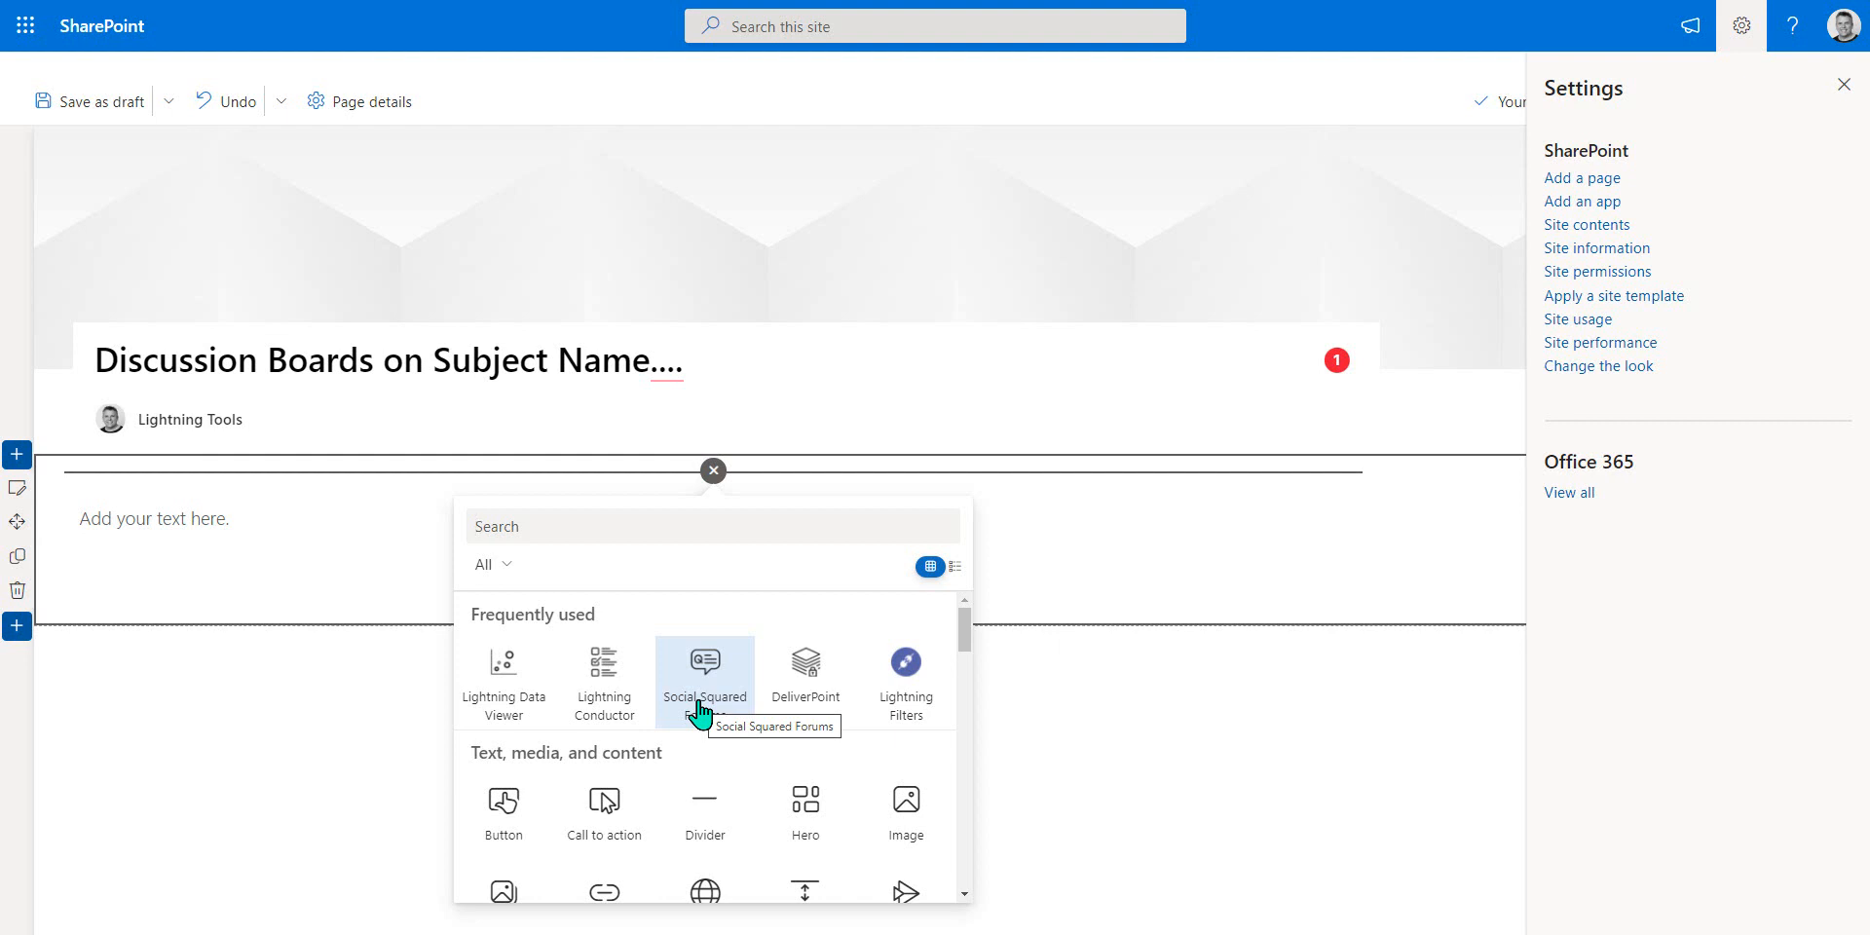
{"action": "left_click", "coordinate": [701, 681]}
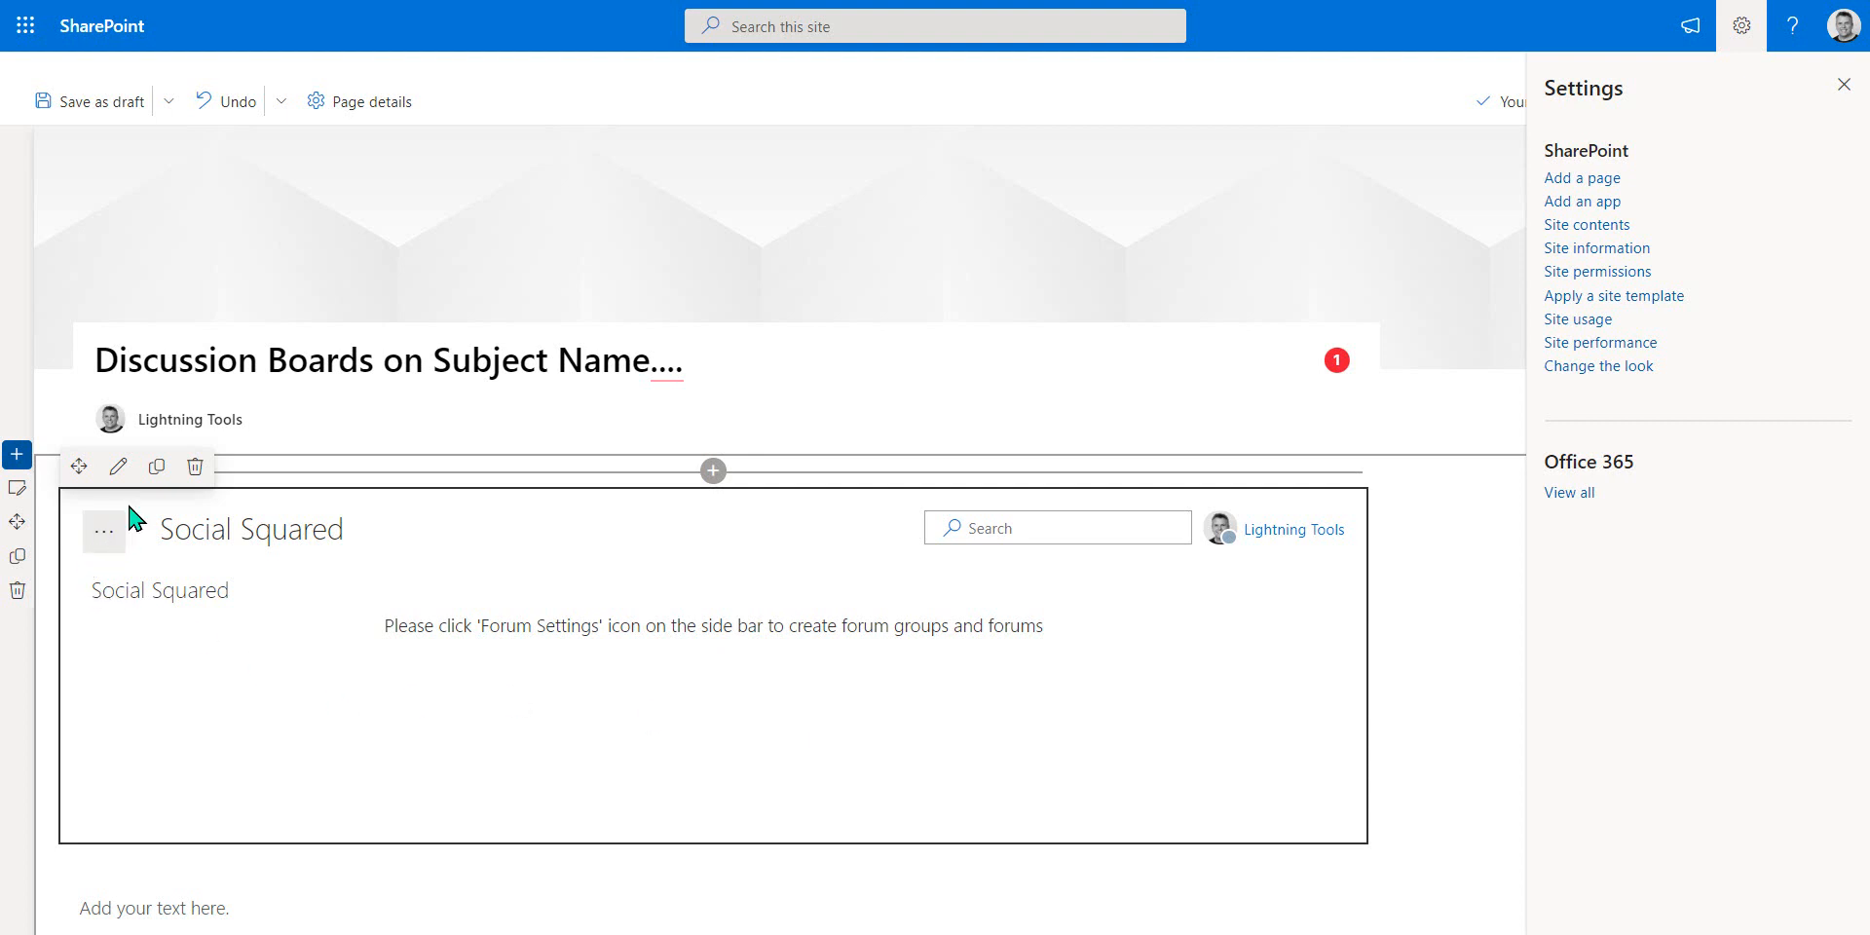
{"action": "left_click", "coordinate": [107, 532]}
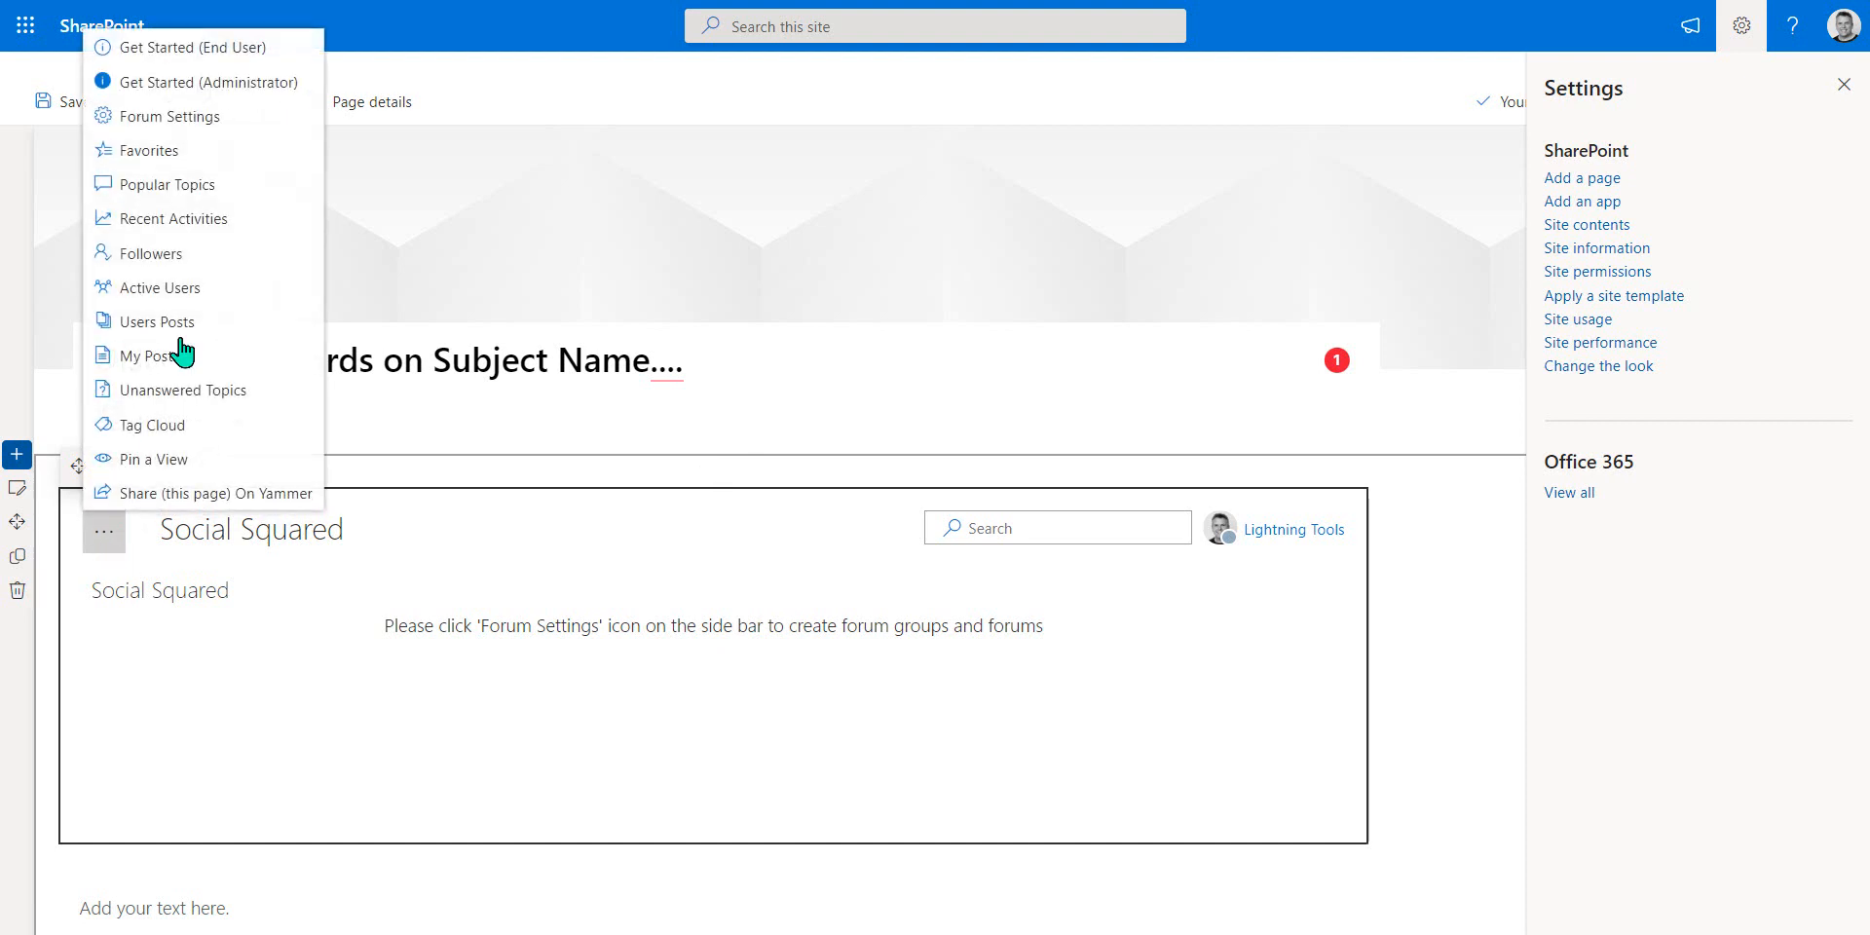
{"action": "left_click", "coordinate": [266, 135]}
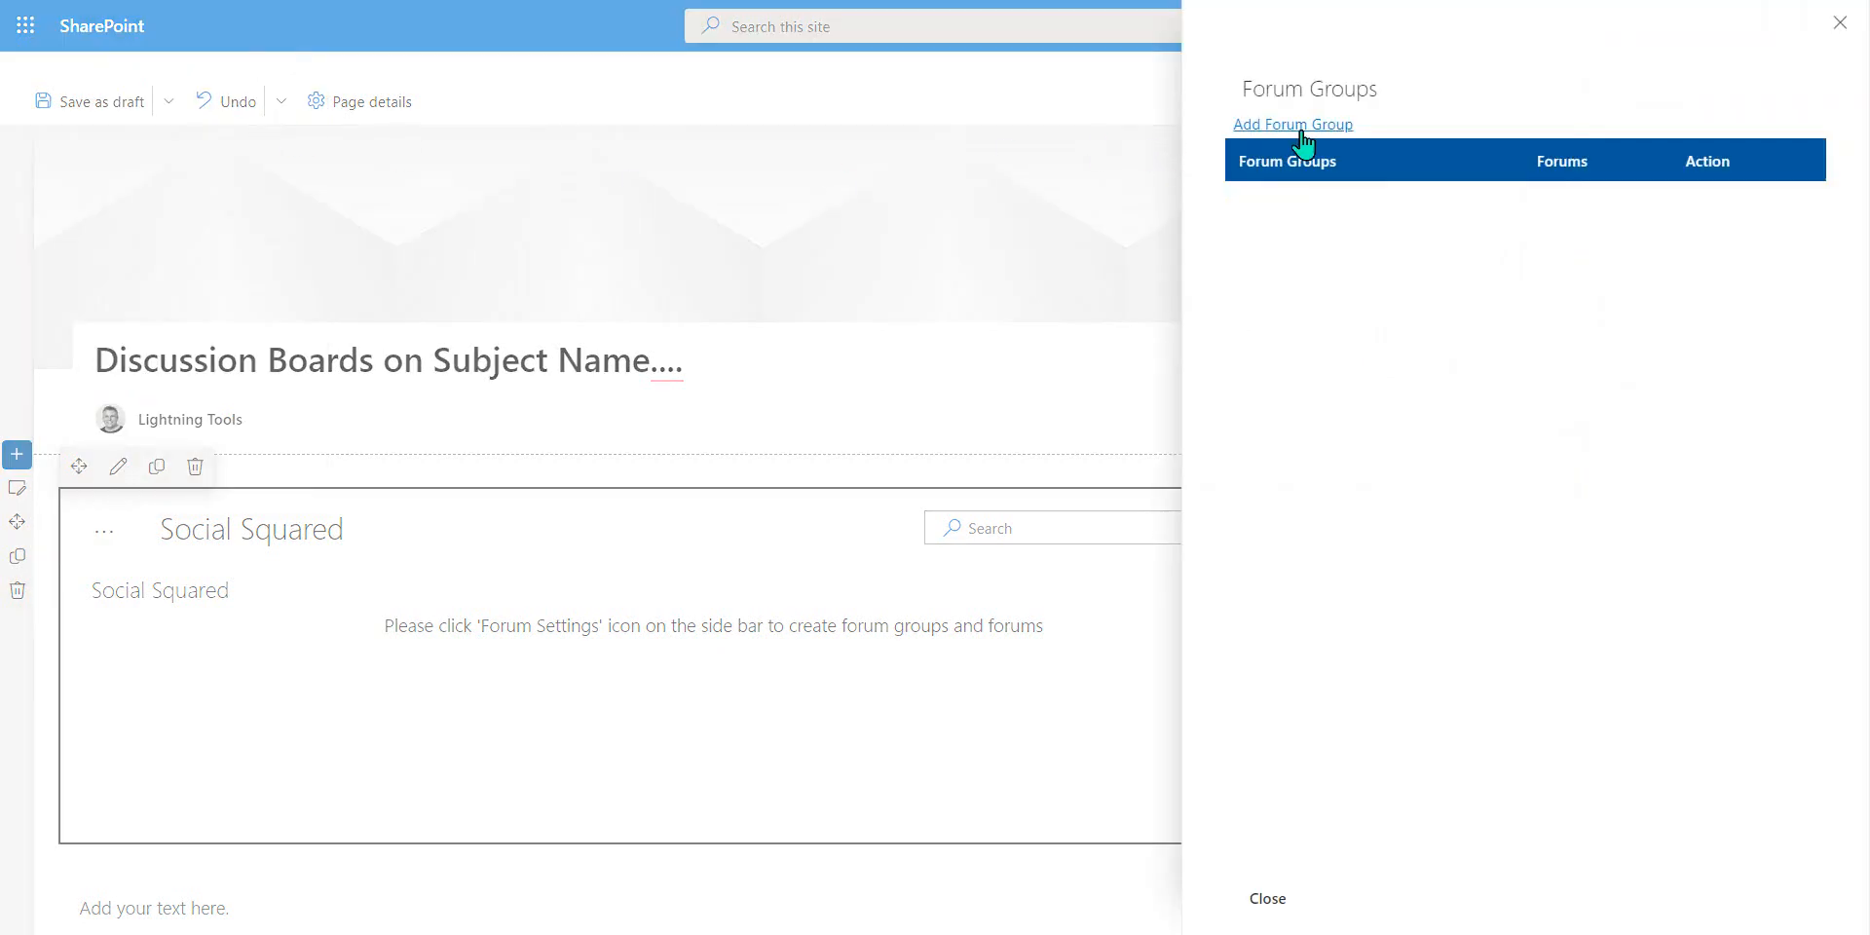